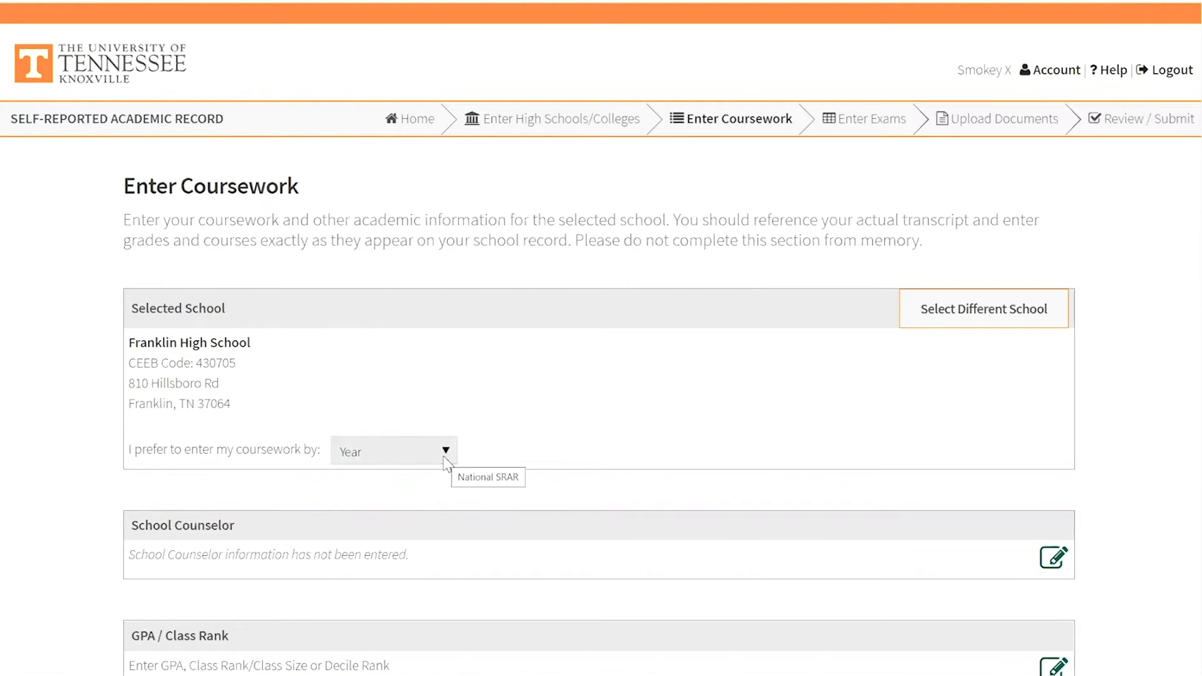
- Choose to enter coursework by Year and open the coursework entry for 2017-2018
click(444, 458)
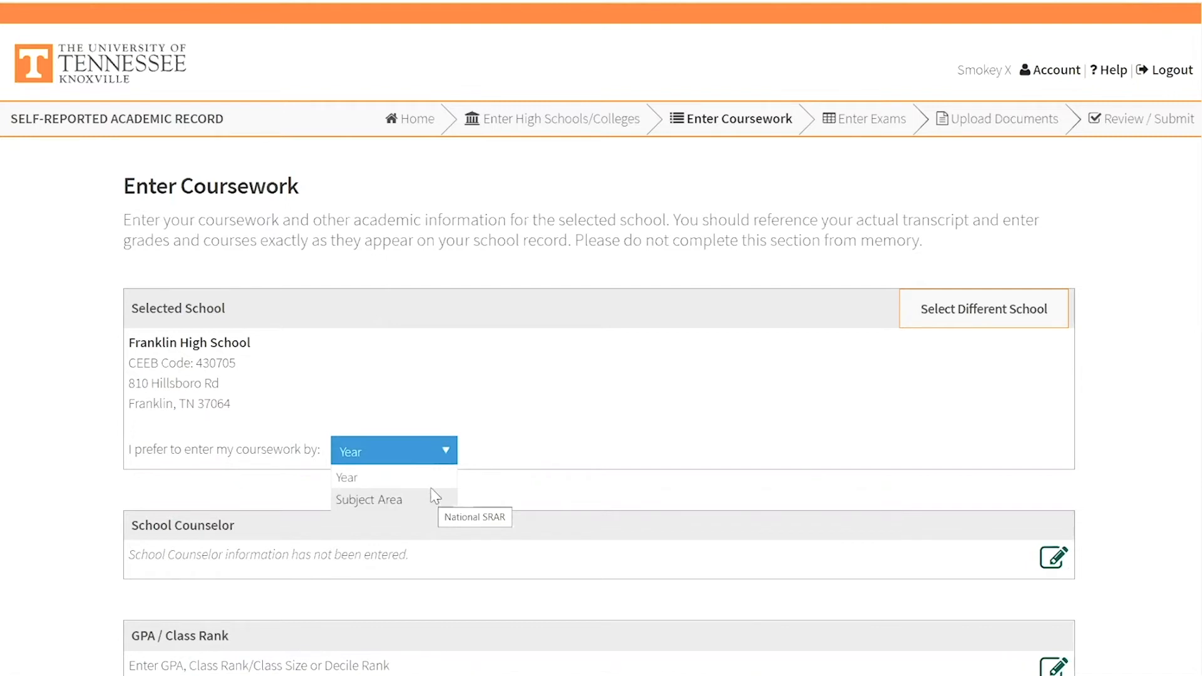
click(432, 480)
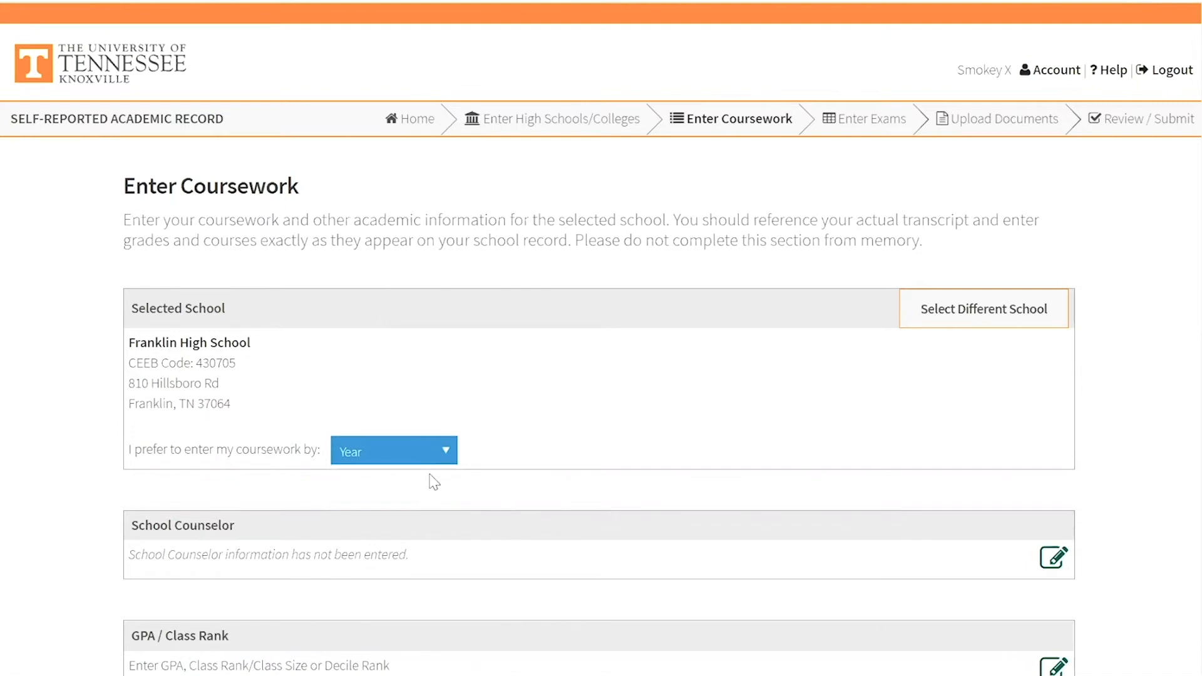
scroll(432, 481, down, 5)
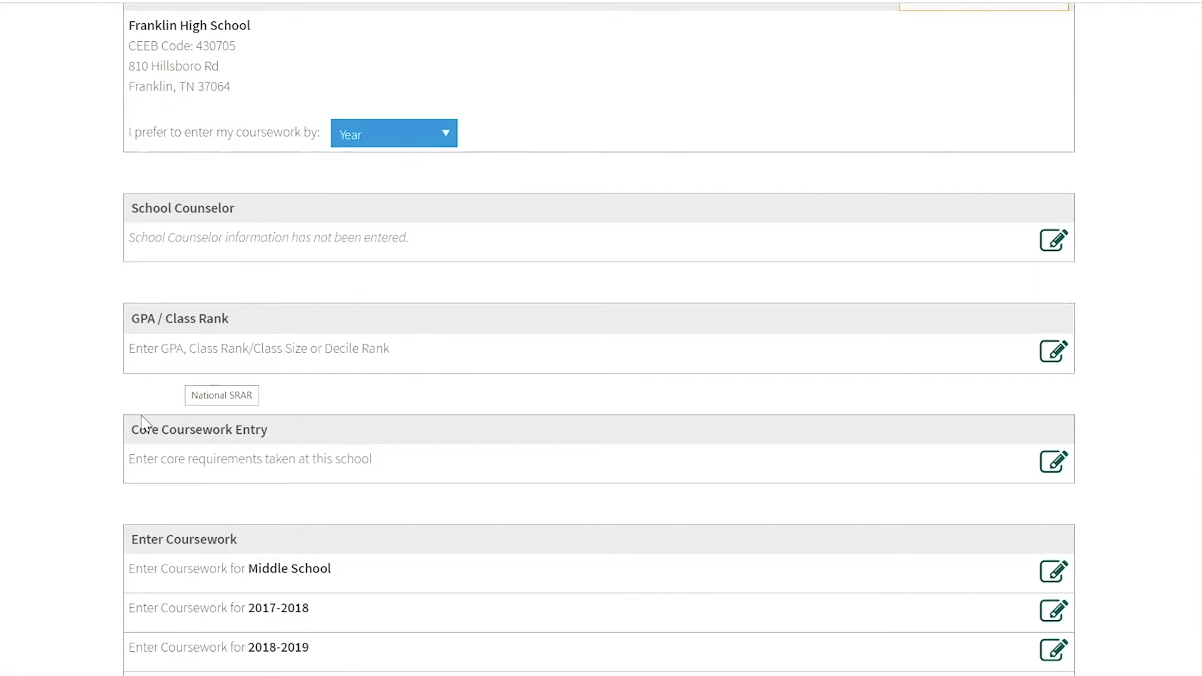
scroll(145, 420, down, 1)
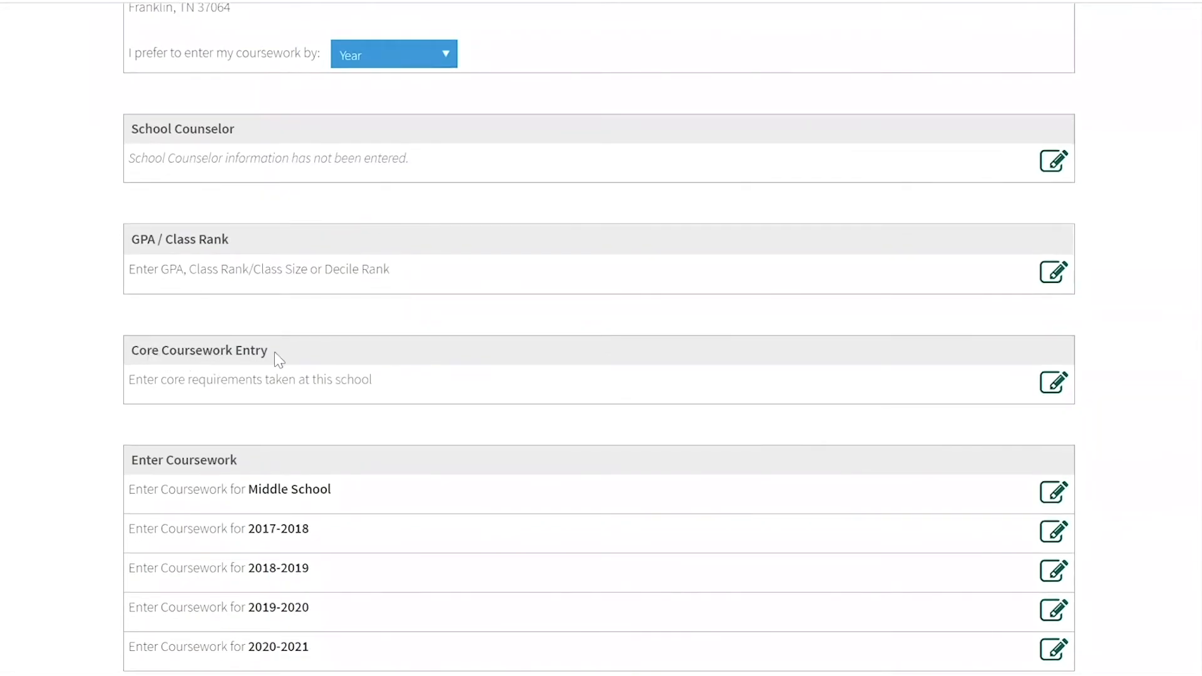
scroll(274, 352, down, 2)
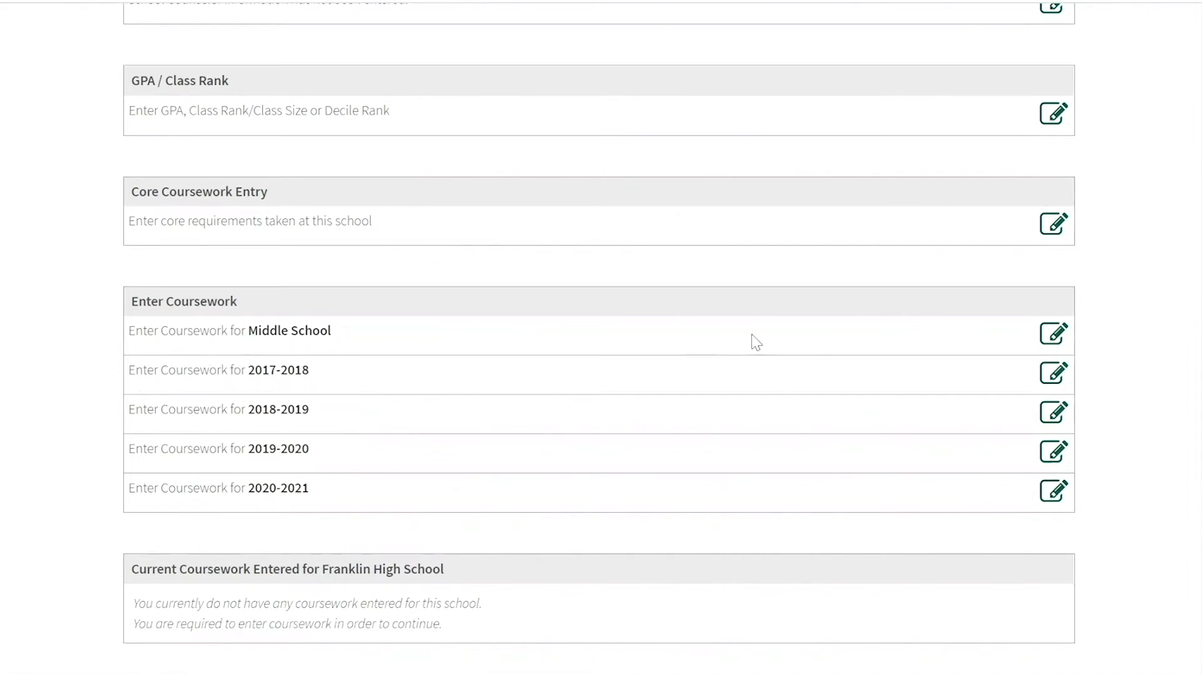
click(1048, 379)
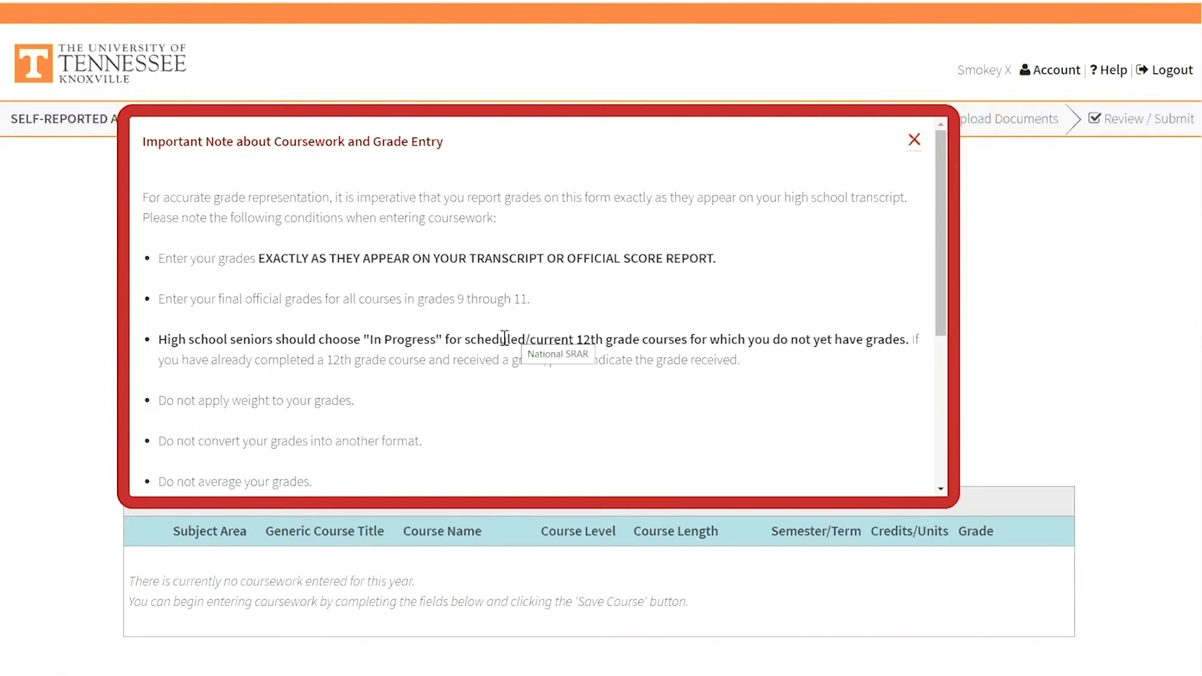
- Read the important note about coursework and grade entry and continue past it, then redisplay the detailed instructions once and dismiss them
scroll(515, 337, down, 5)
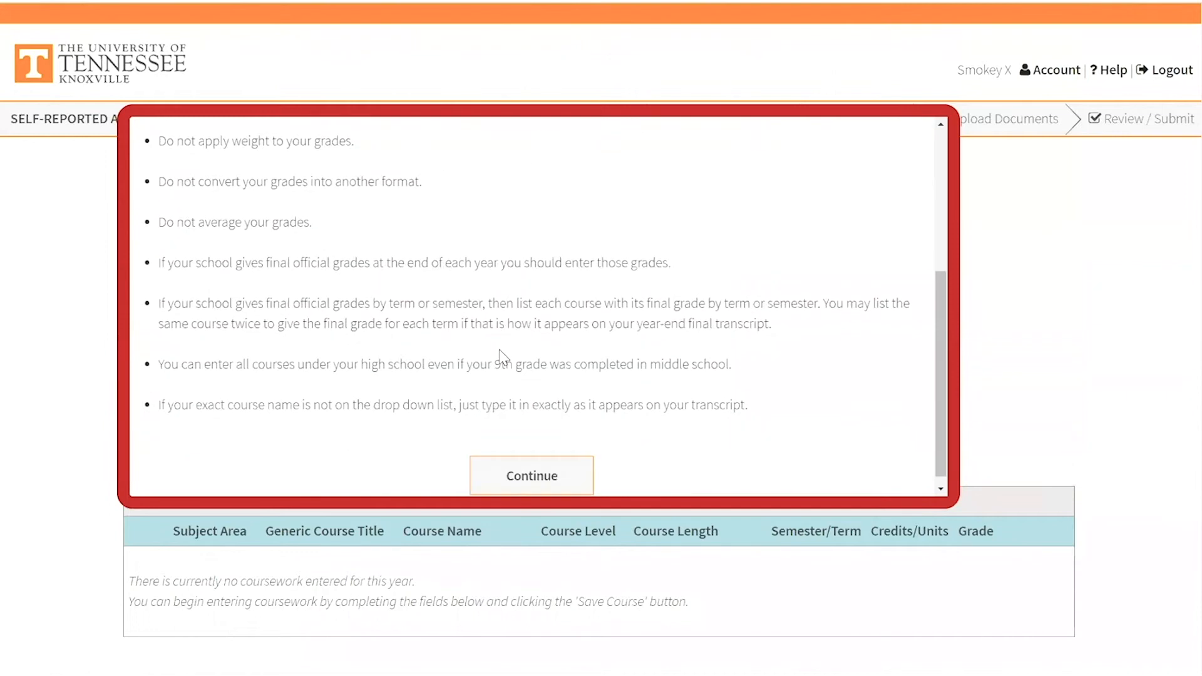
click(525, 475)
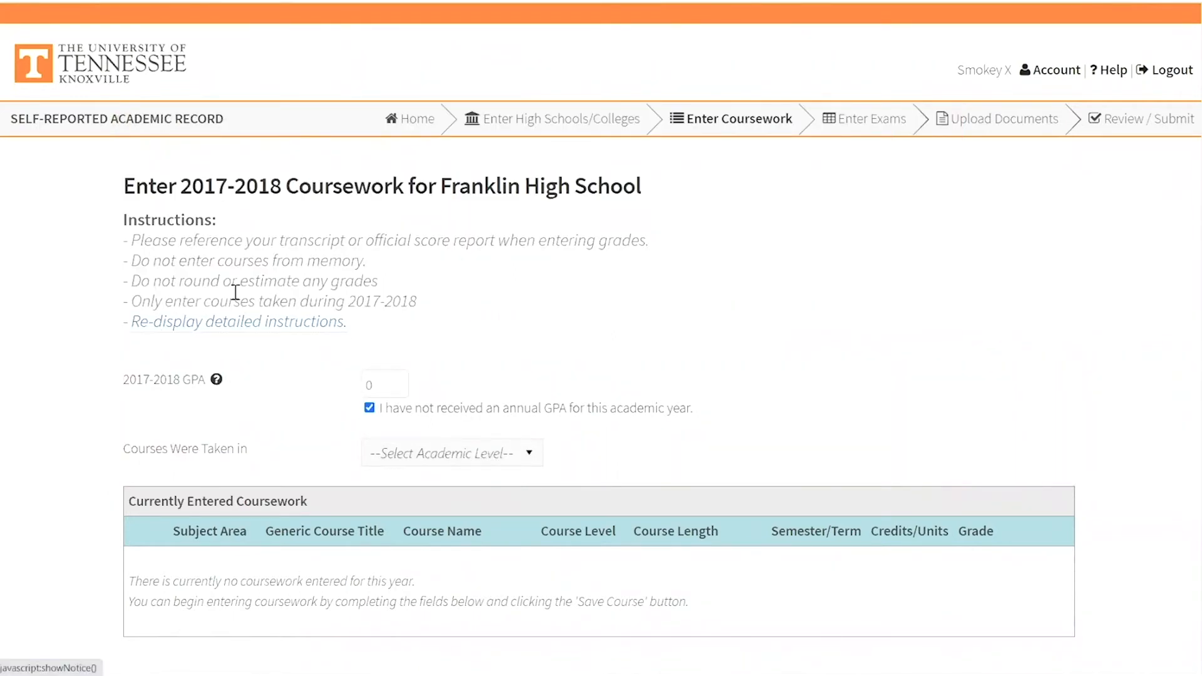
click(255, 325)
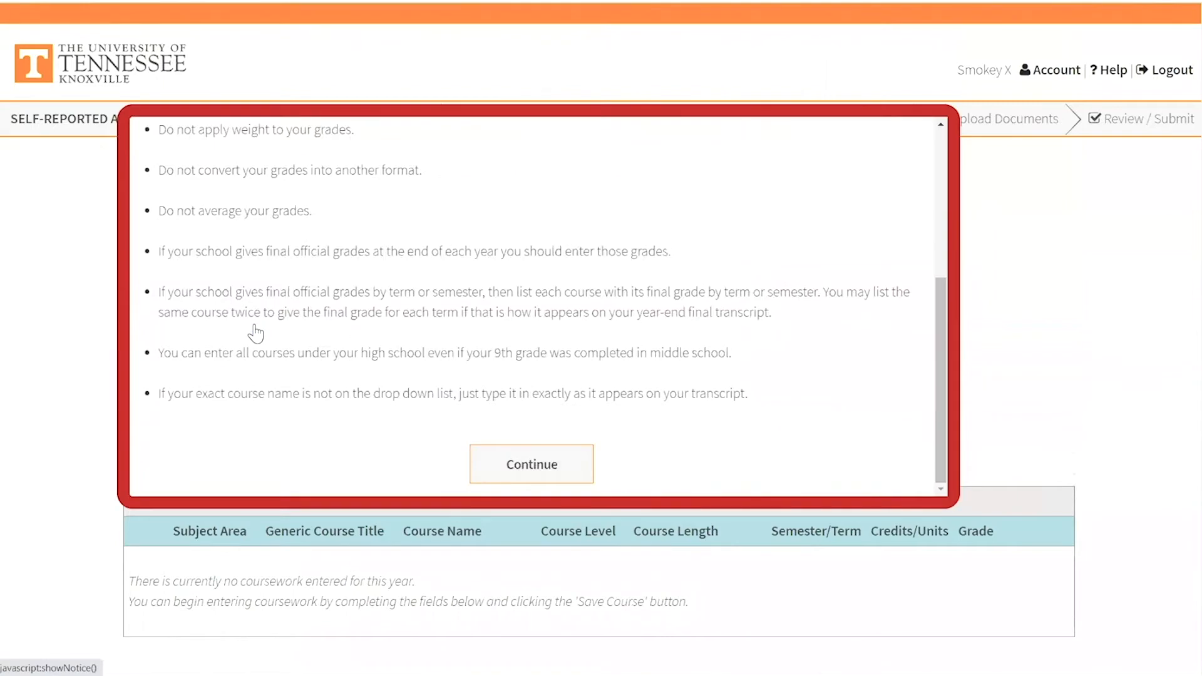
click(503, 463)
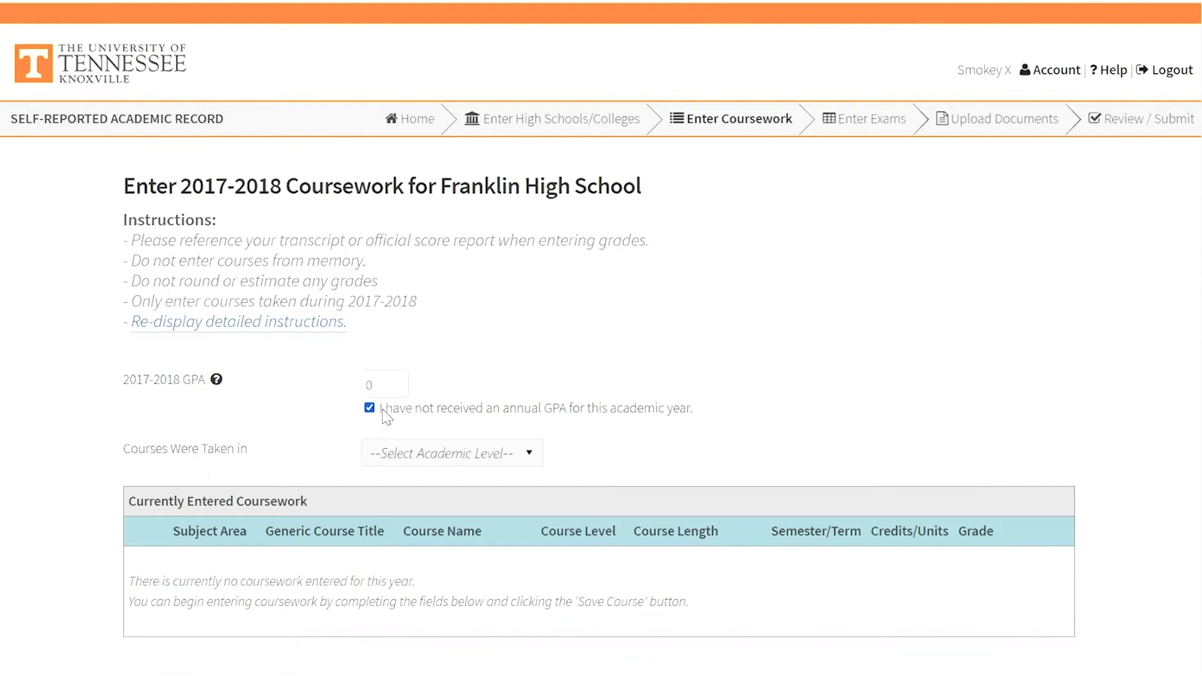
- Set the academic level in which the 2017-2018 courses were taken to 9th Grade
mouse_move(375, 416)
click(482, 455)
click(432, 503)
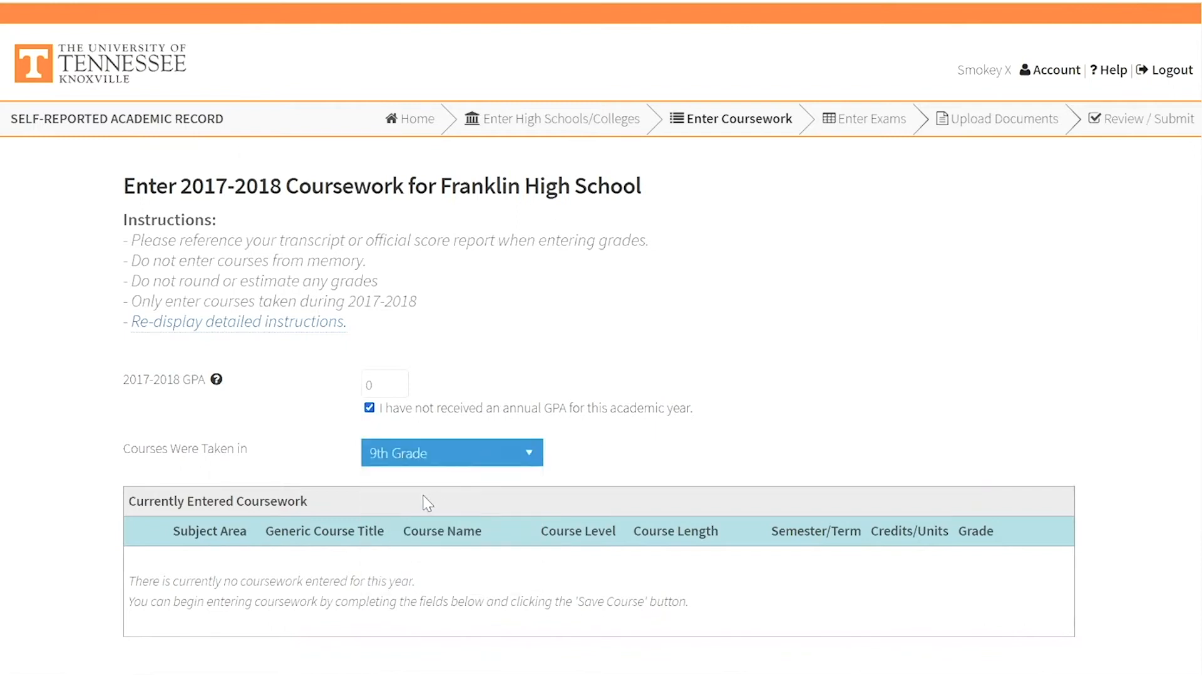
scroll(340, 477, down, 6)
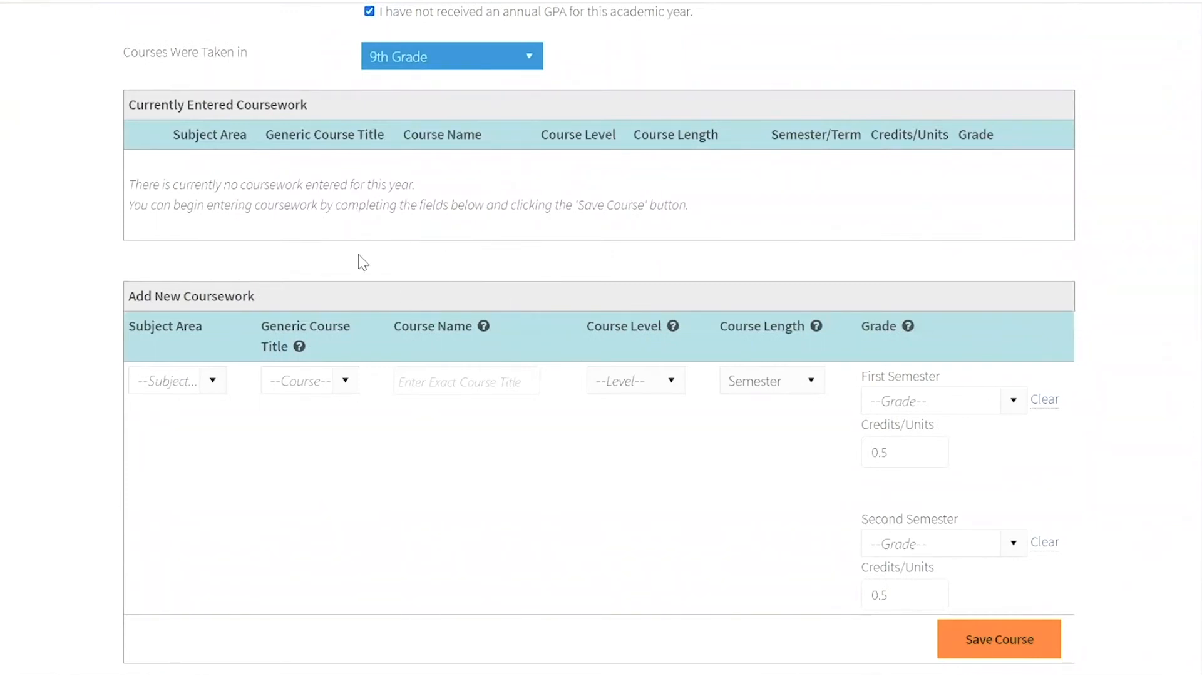
click(2, 250)
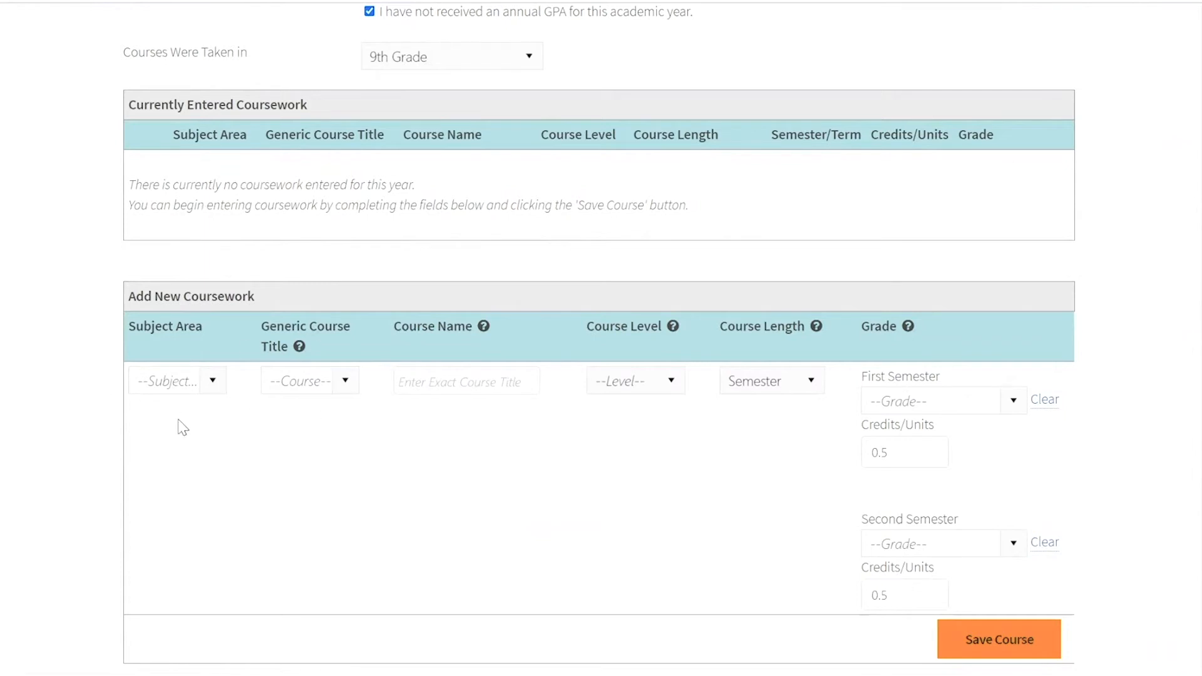
- Set the new course's subject area to English and browse its generic course titles
scroll(177, 369, down, 2)
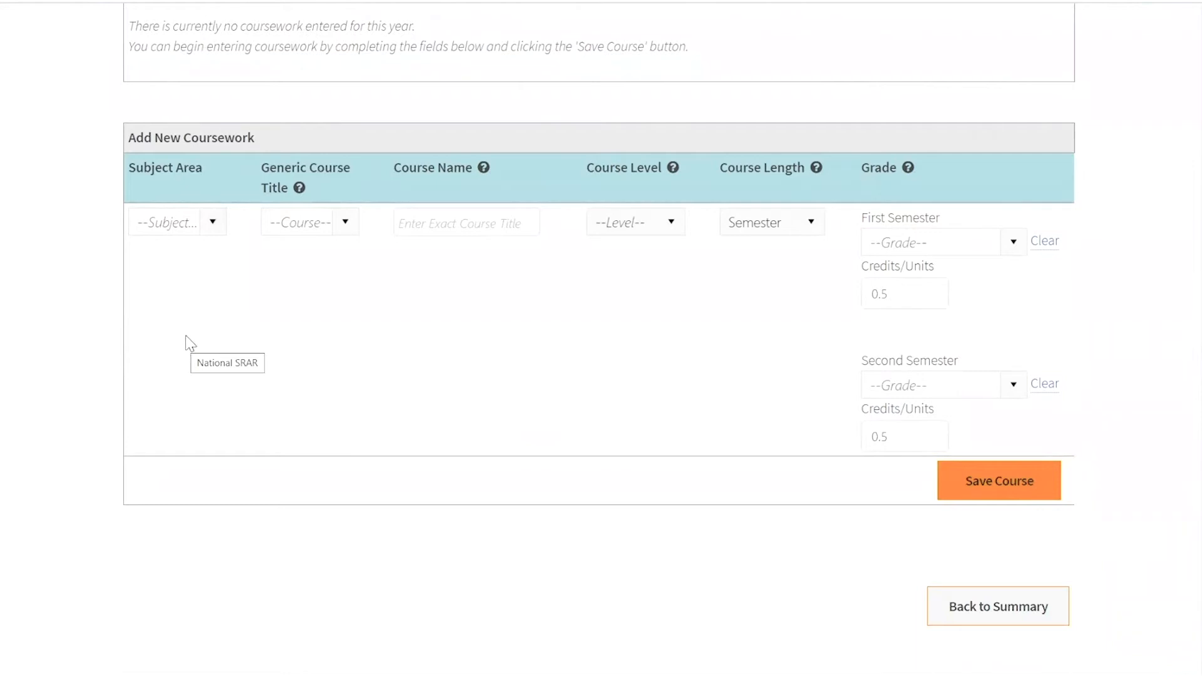
click(213, 223)
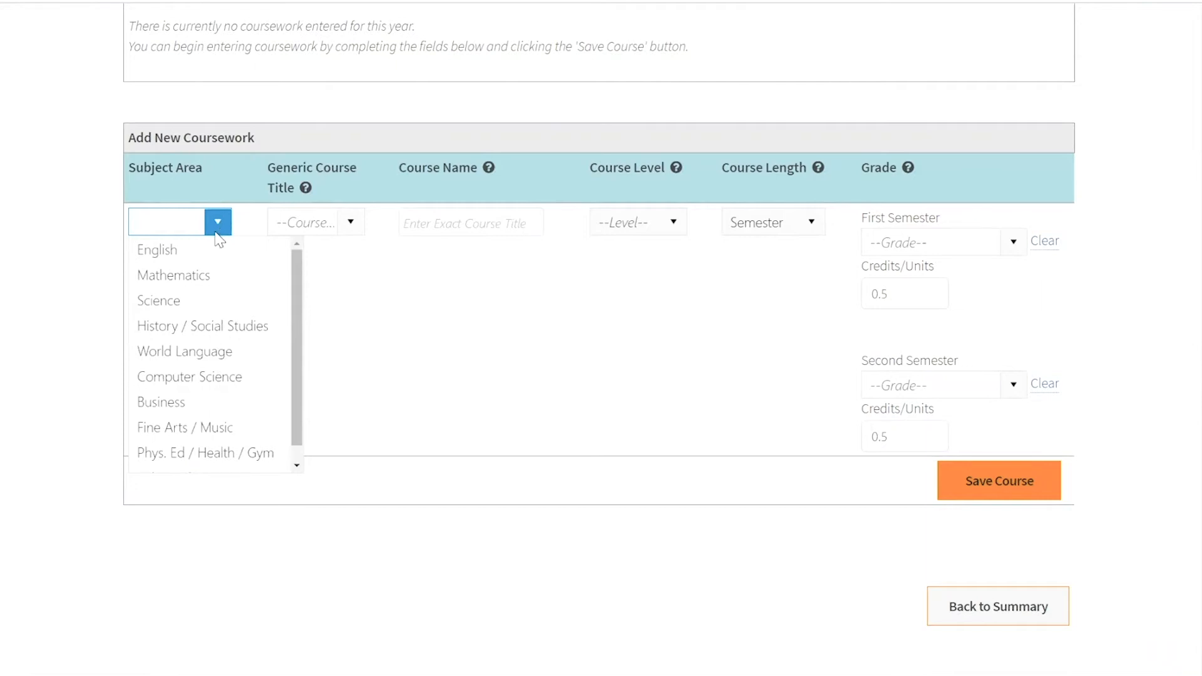
click(213, 252)
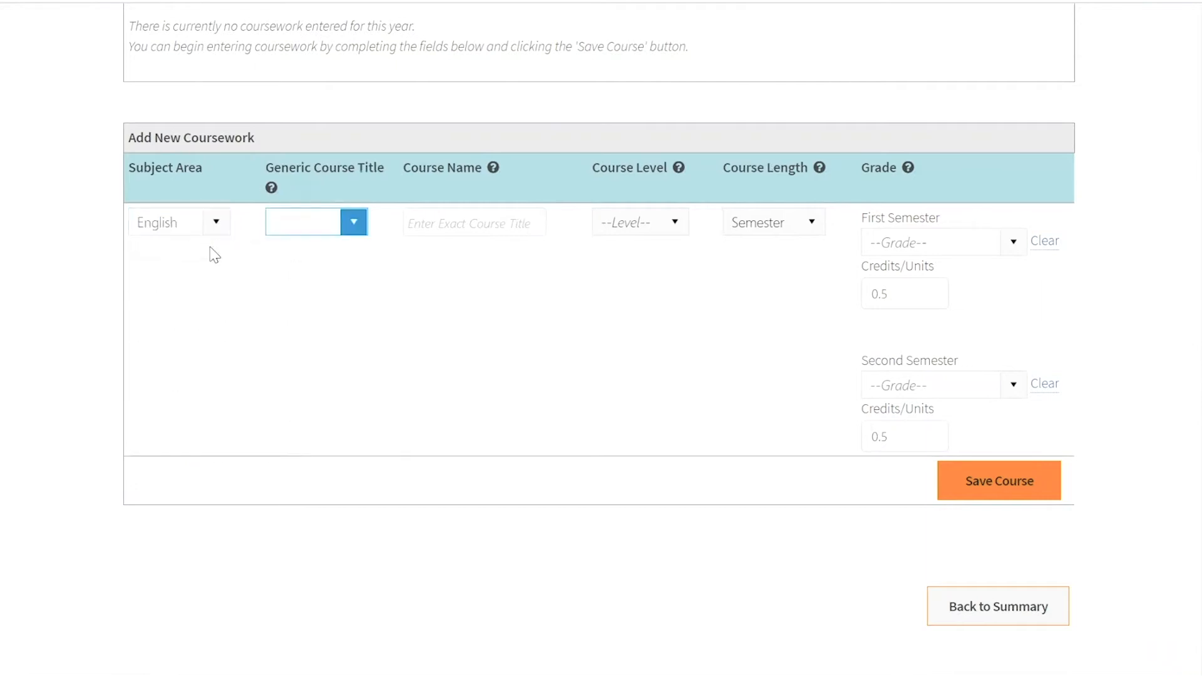
click(354, 222)
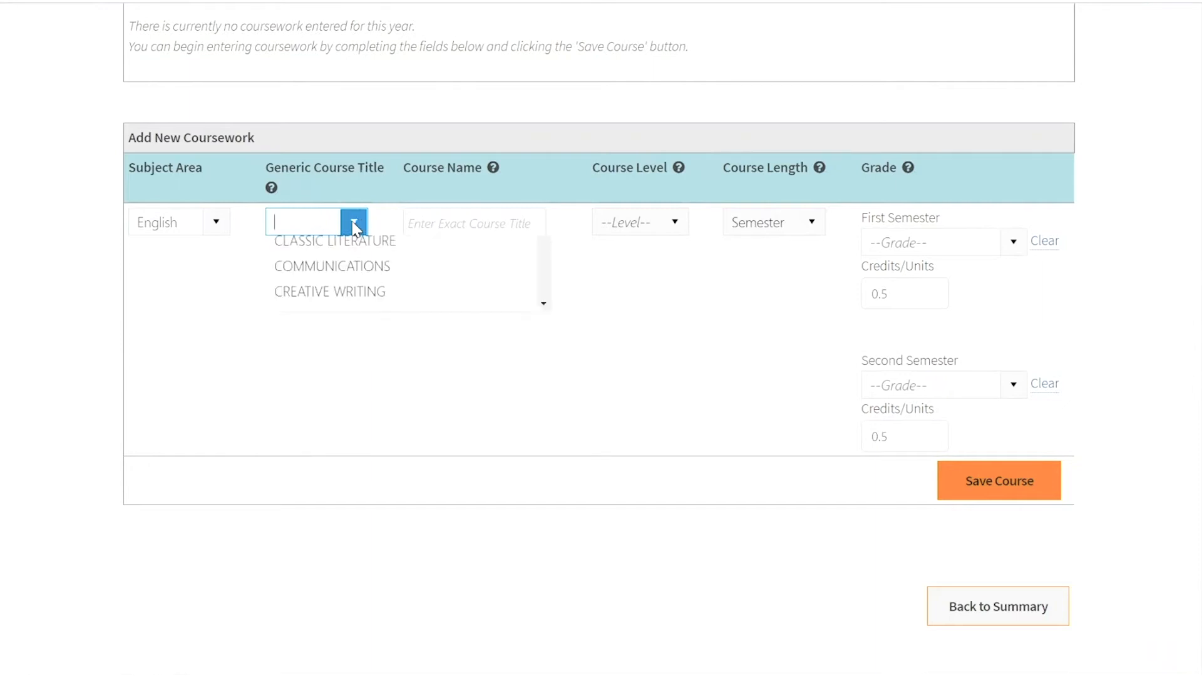
scroll(351, 282, down, 4)
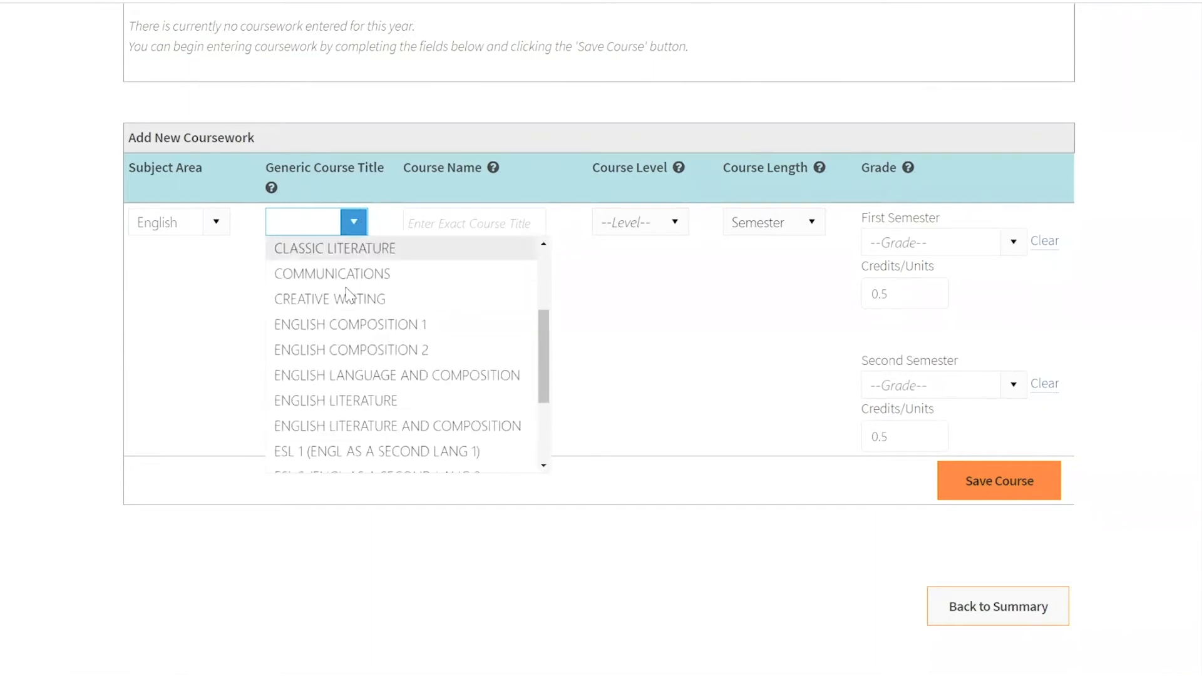
scroll(276, 290, up, 3)
- Switch the new course's subject area to Mathematics and view its generic course titles without choosing one
click(228, 227)
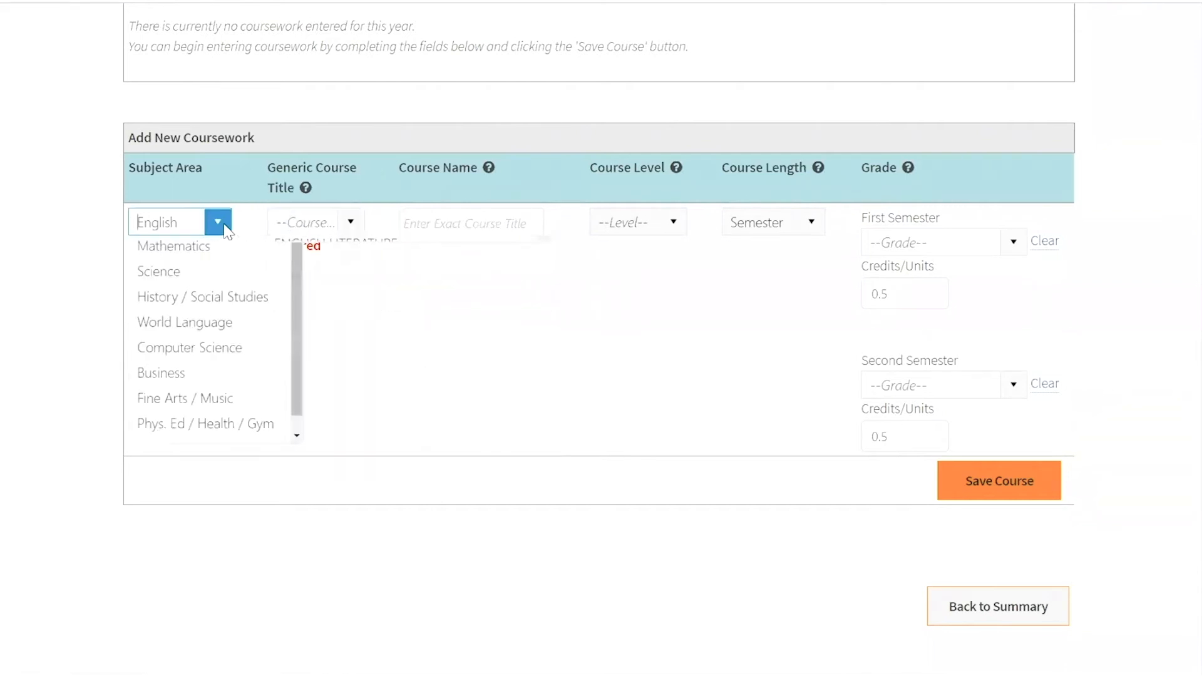
click(207, 274)
click(349, 226)
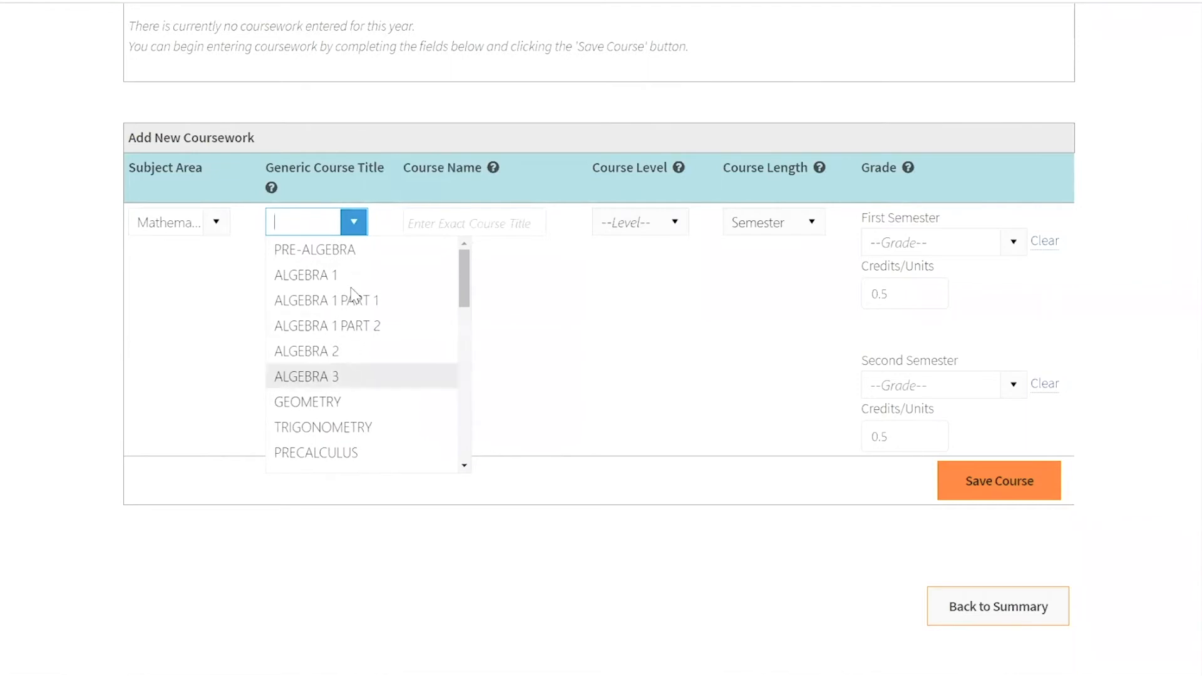
click(225, 287)
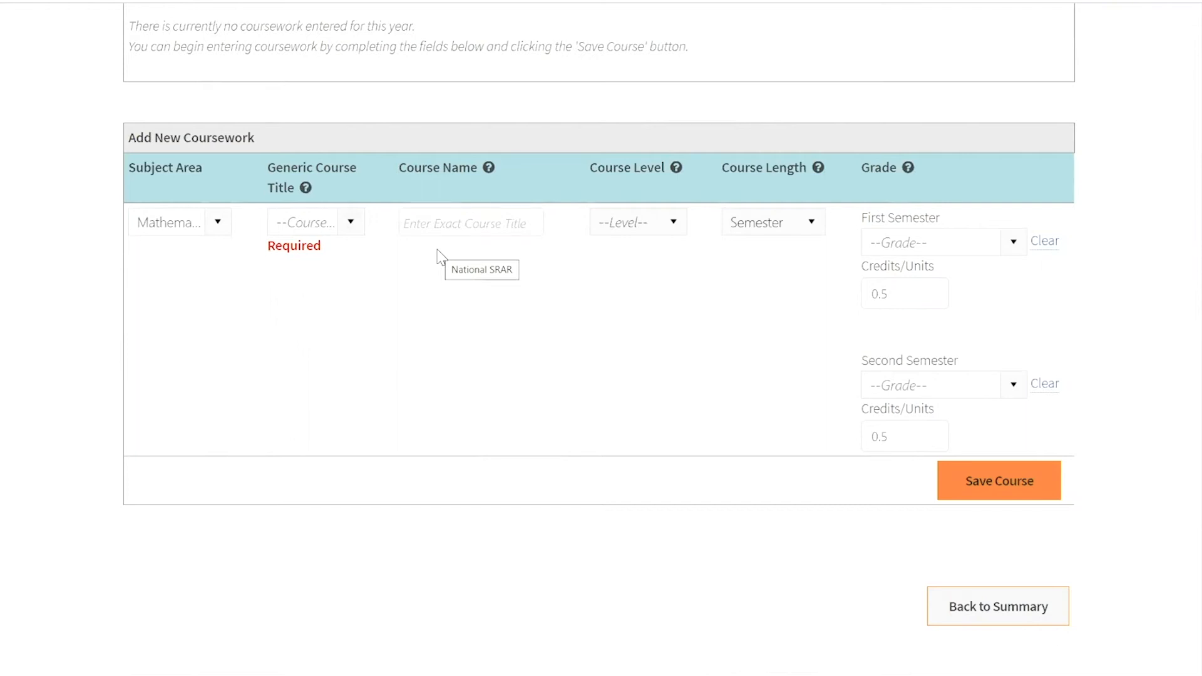
- Examine the available course level options for the new course without selecting one
click(648, 223)
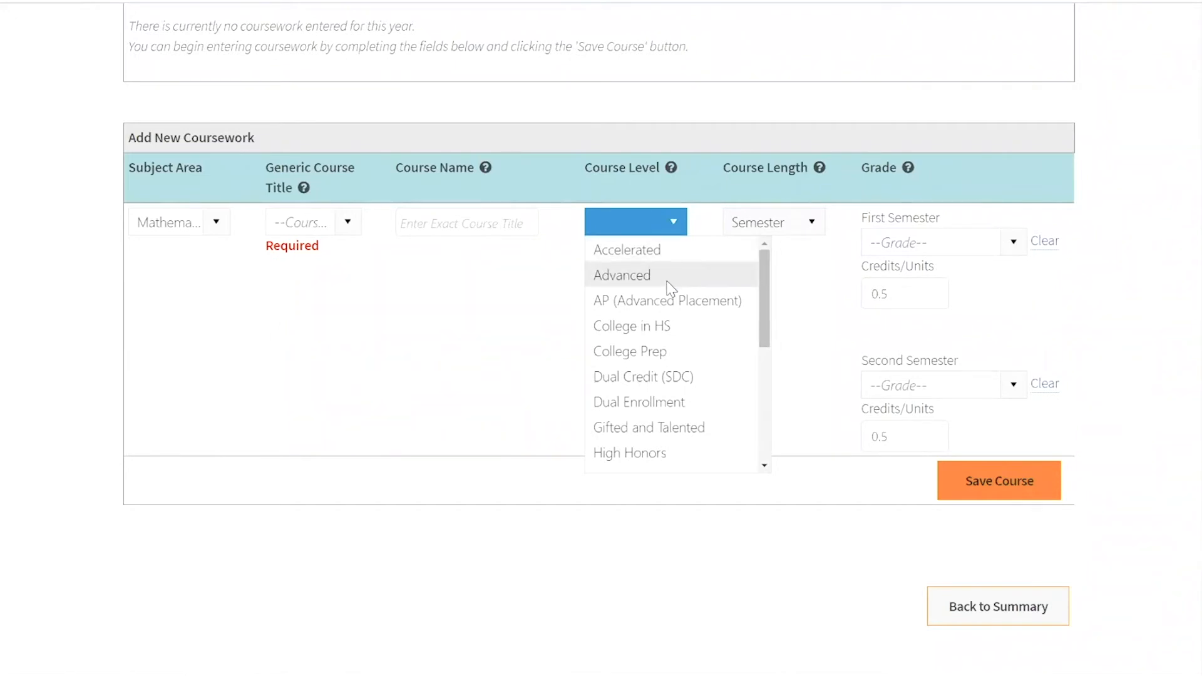
scroll(664, 294, down, 3)
scroll(663, 295, down, 2)
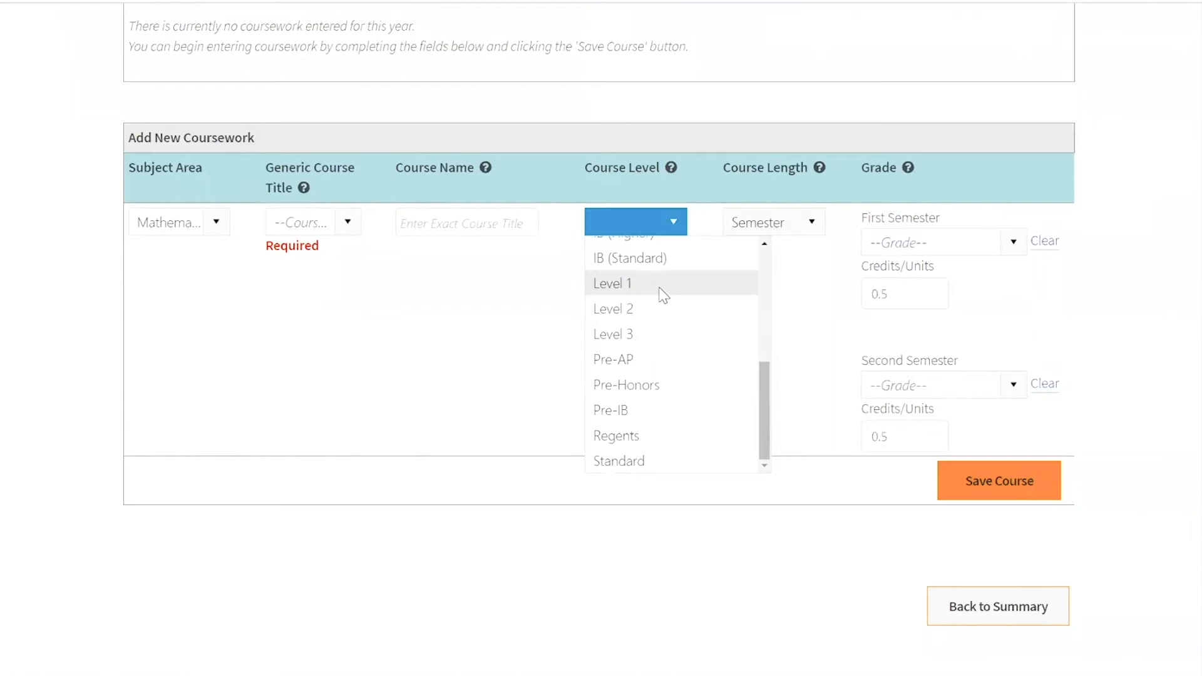
scroll(660, 295, down, 1)
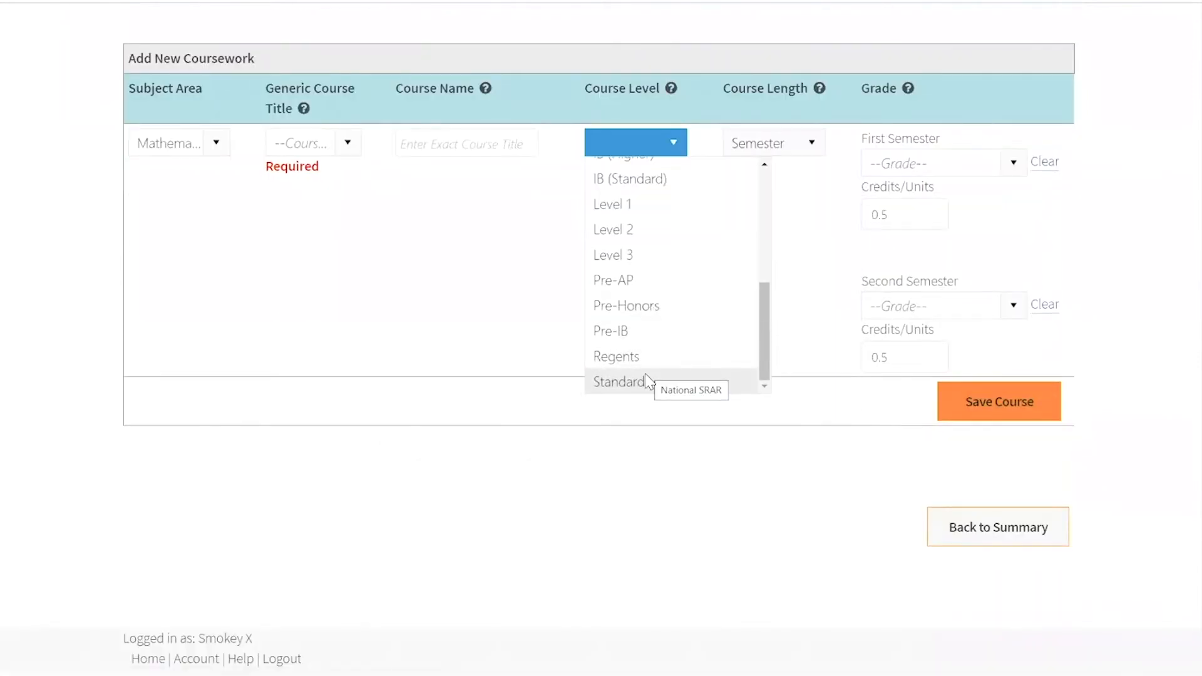
click(815, 217)
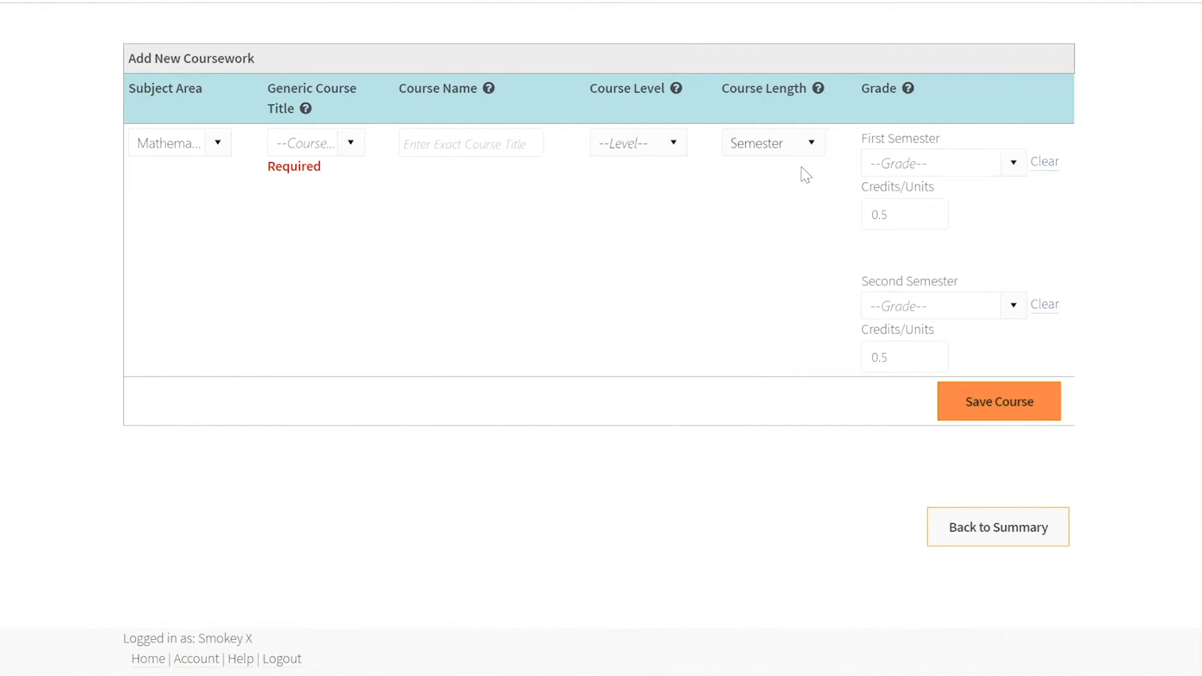
- Examine the course length options and the first-semester grade options for the new course, leaving both fields as they are
click(790, 150)
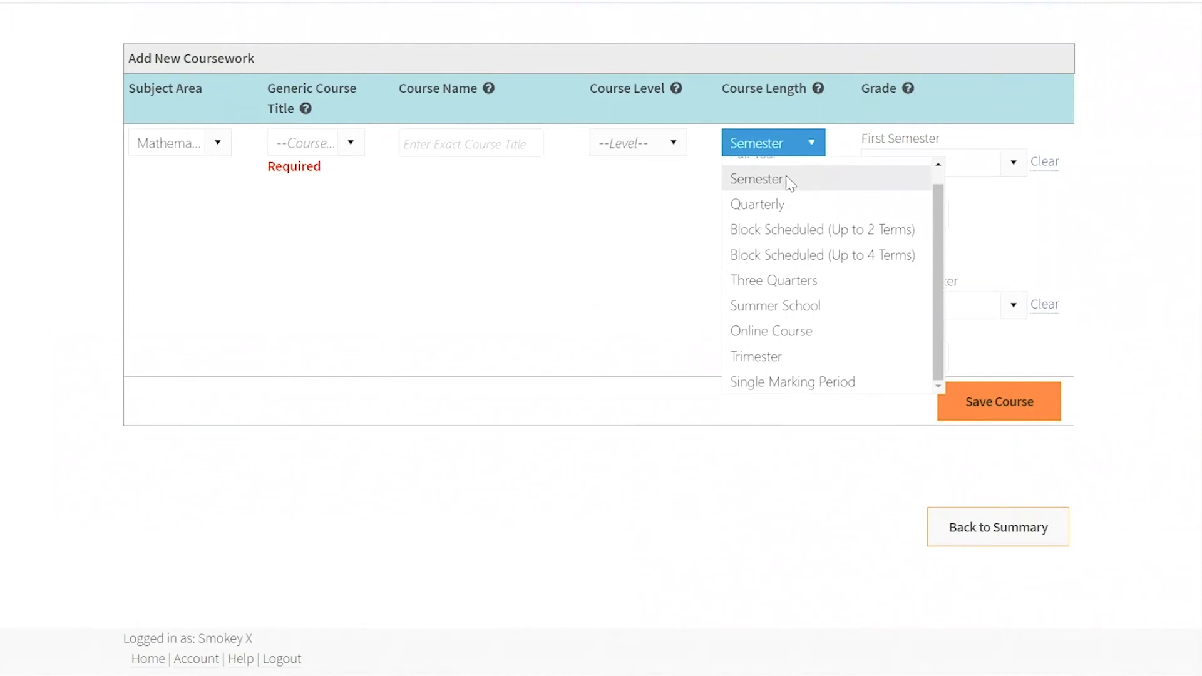
scroll(798, 242, down, 1)
scroll(797, 242, up, 1)
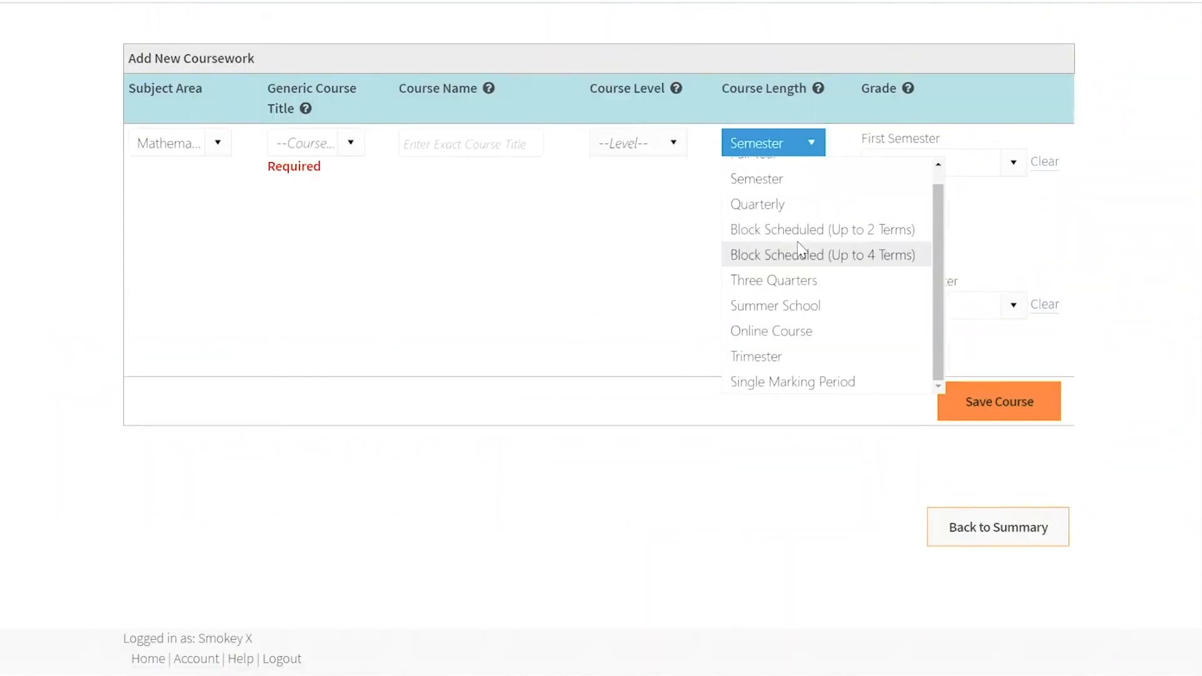
click(651, 259)
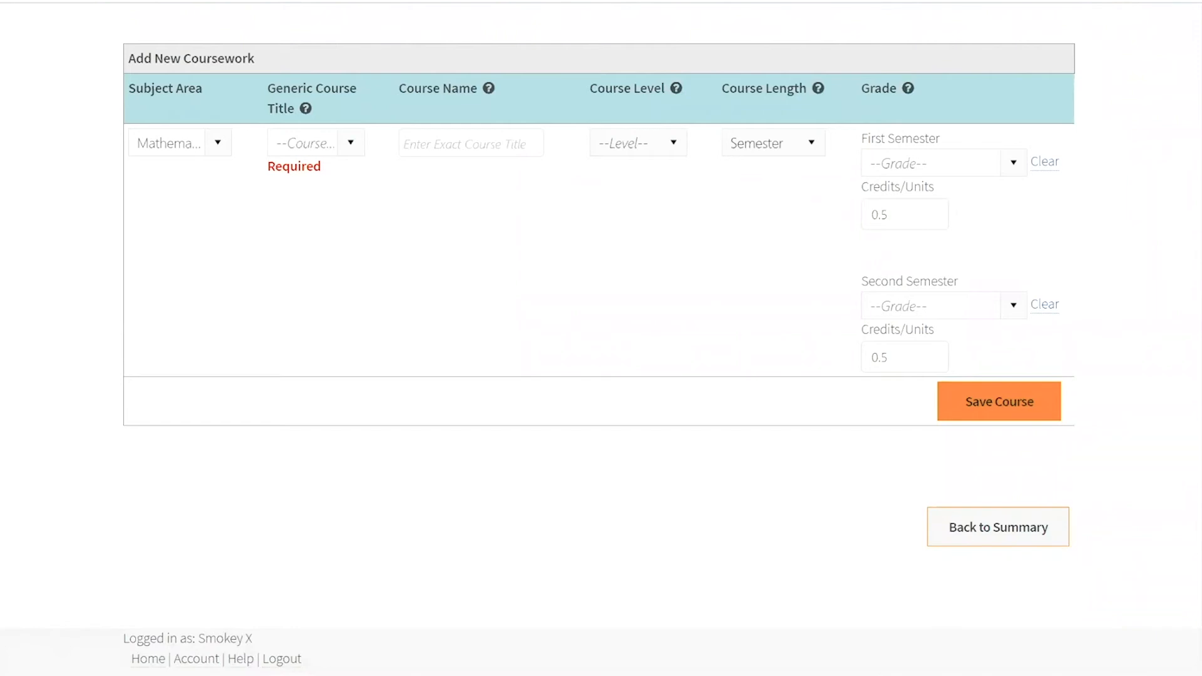
click(1012, 162)
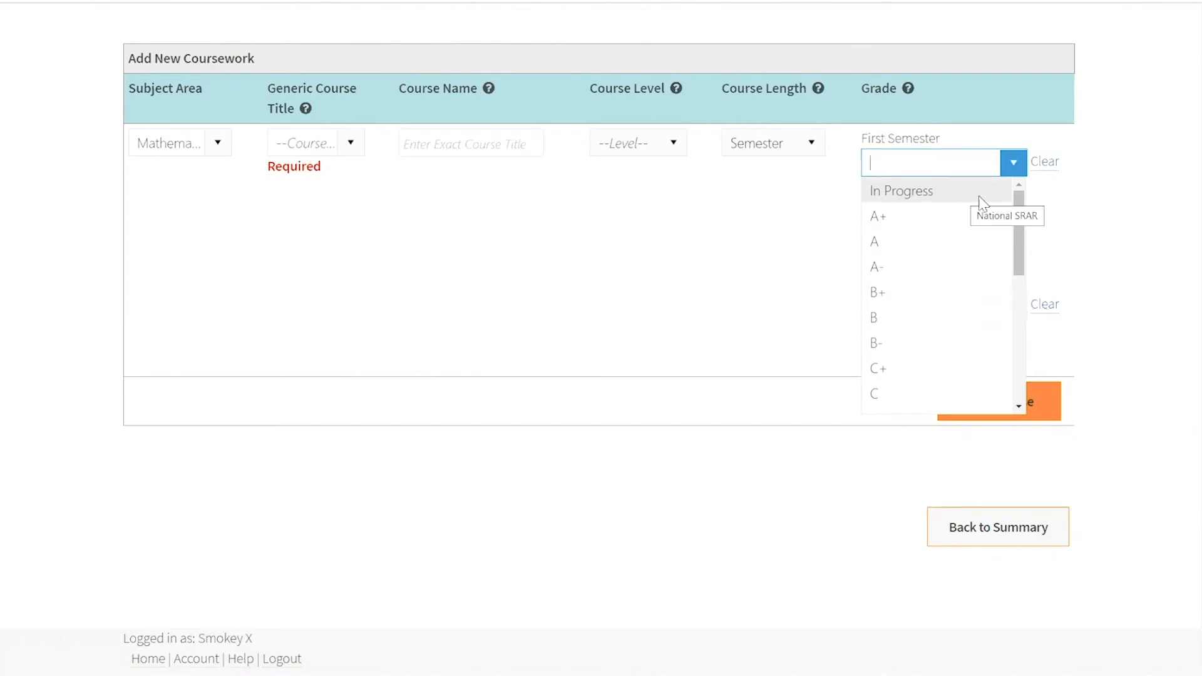
drag(1017, 204, 1019, 338)
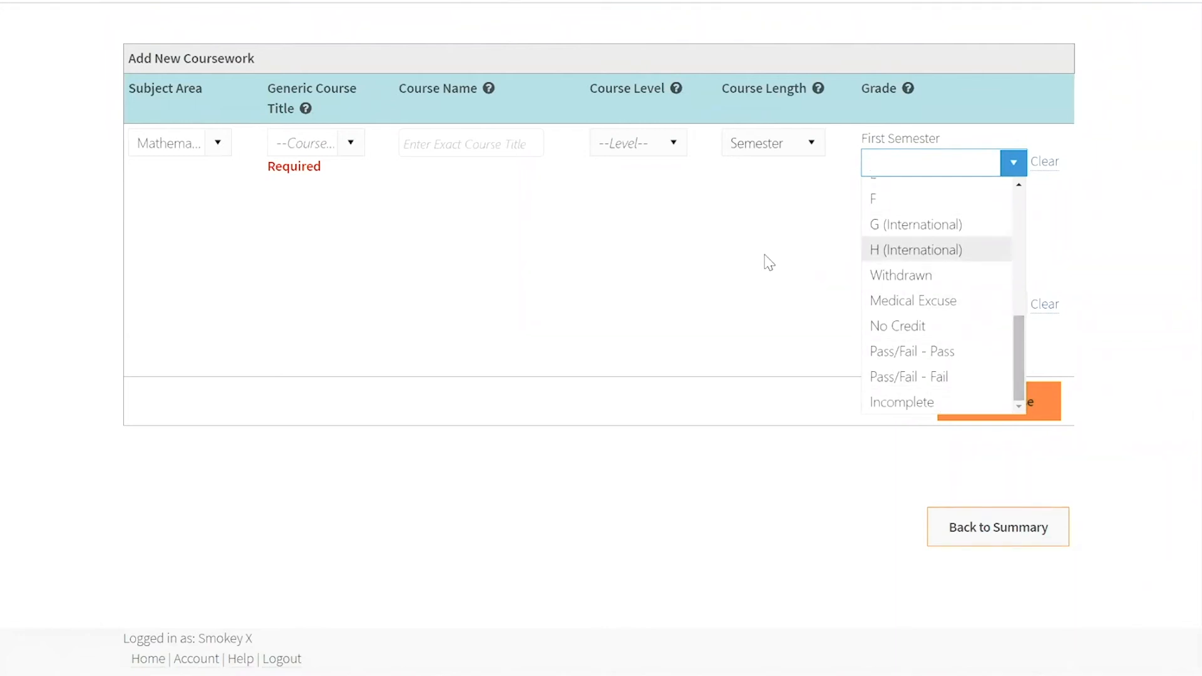
click(764, 262)
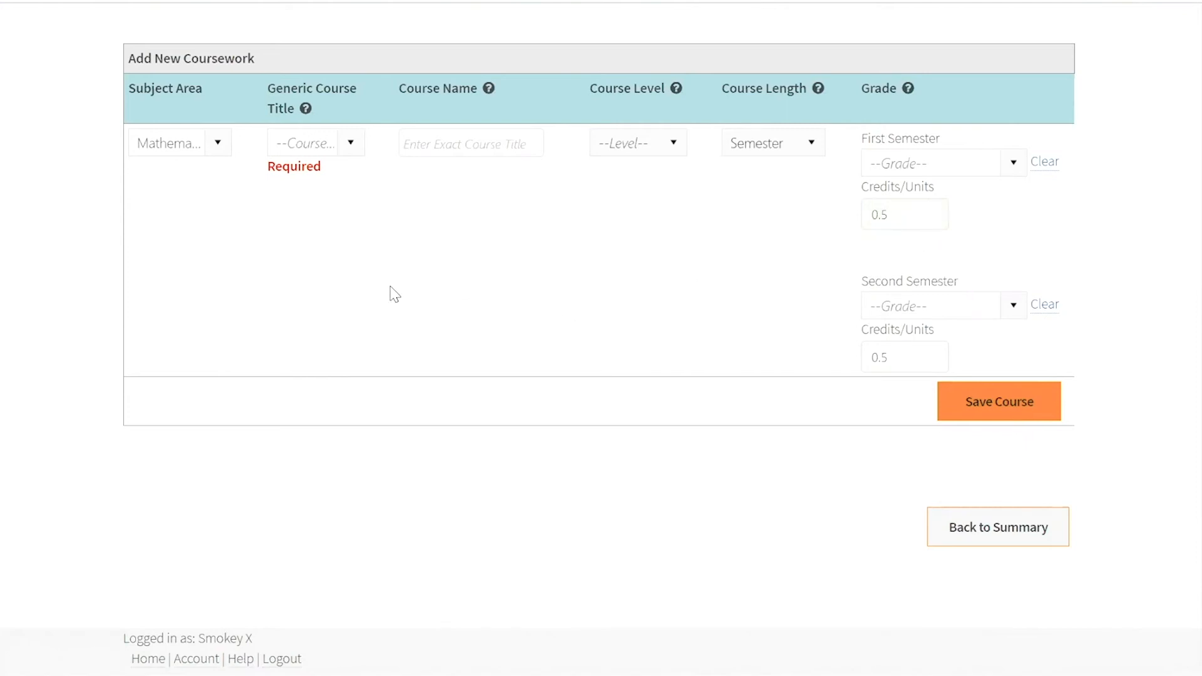
- Set the new course's subject area to English and its generic course title to ENGLISH 9
scroll(376, 300, up, 1)
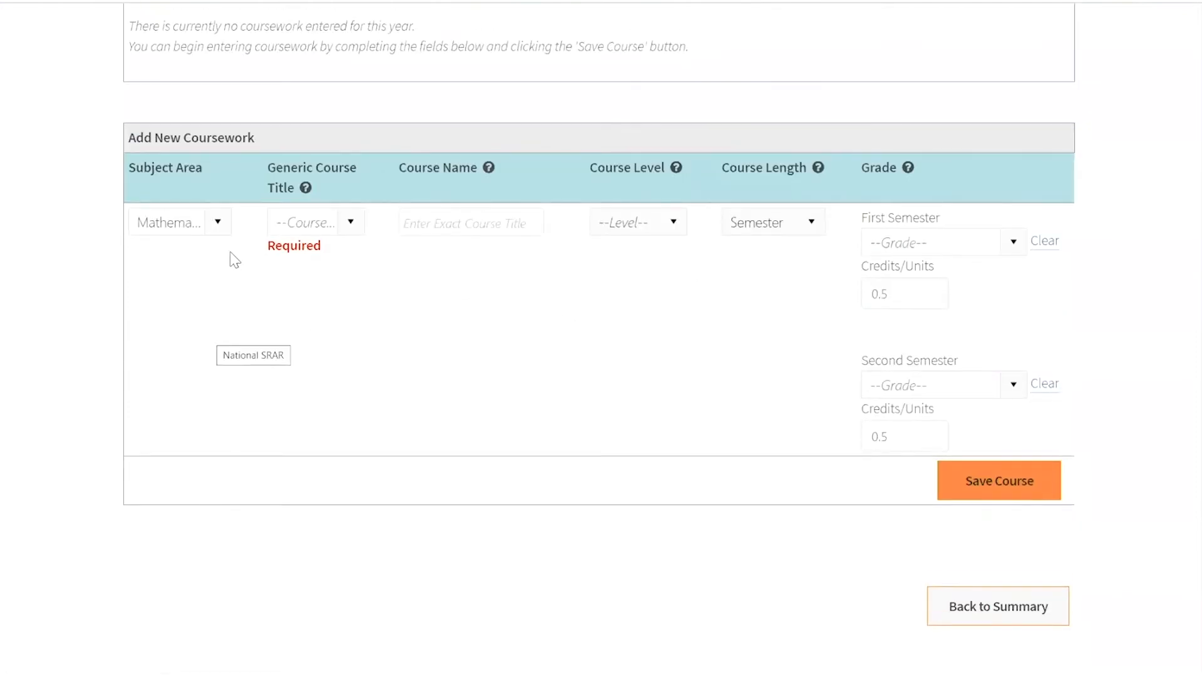
click(218, 225)
scroll(218, 250, up, 1)
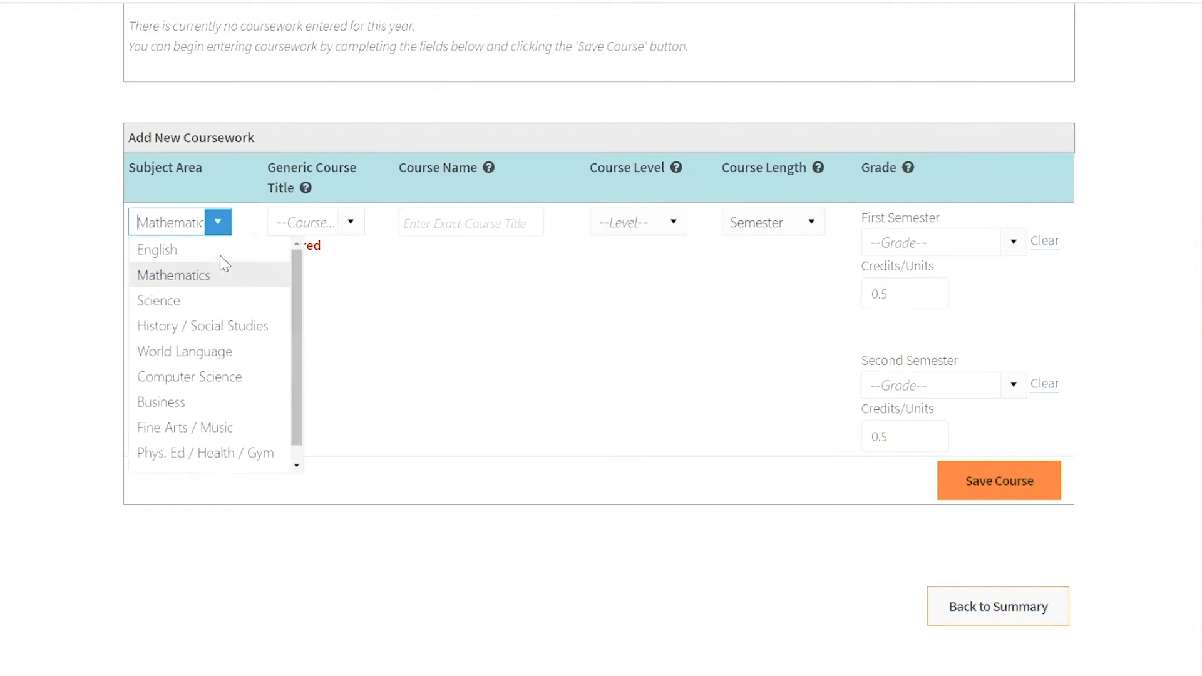
click(219, 251)
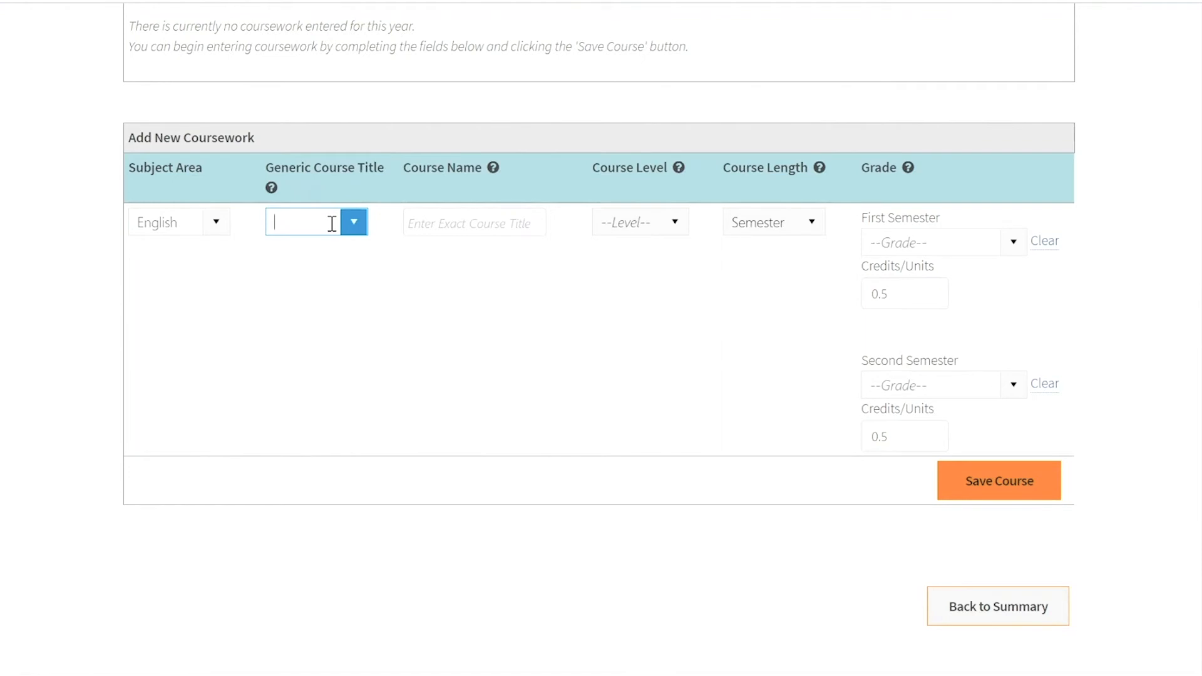
click(354, 223)
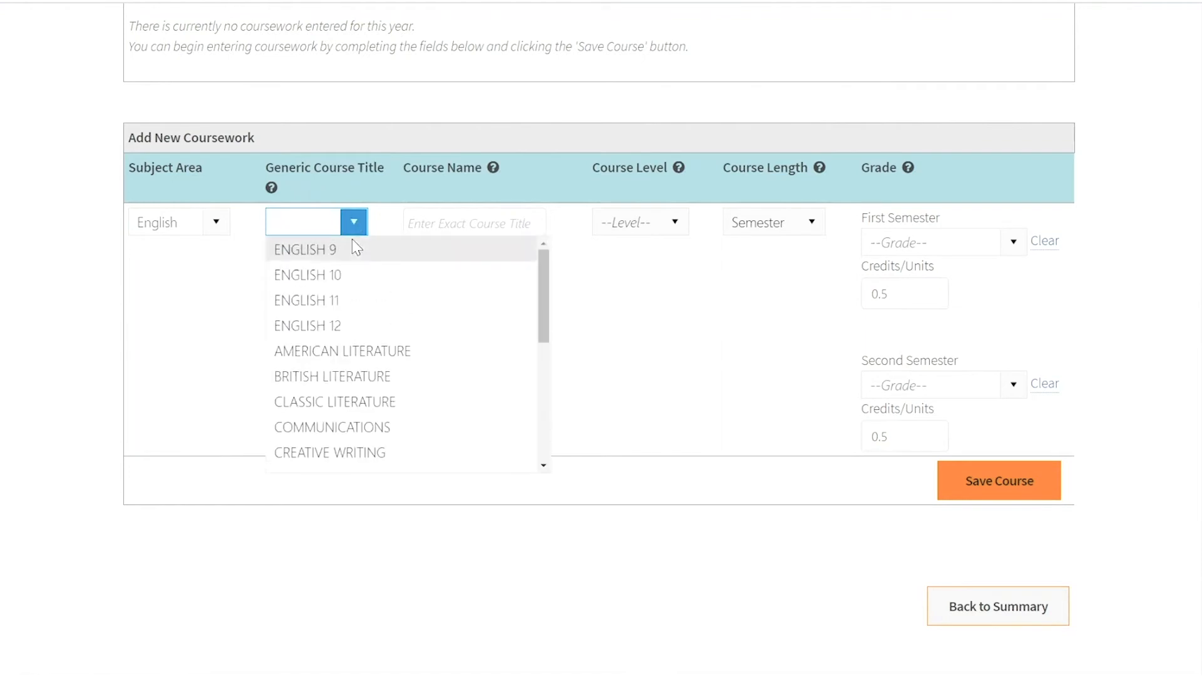
click(350, 251)
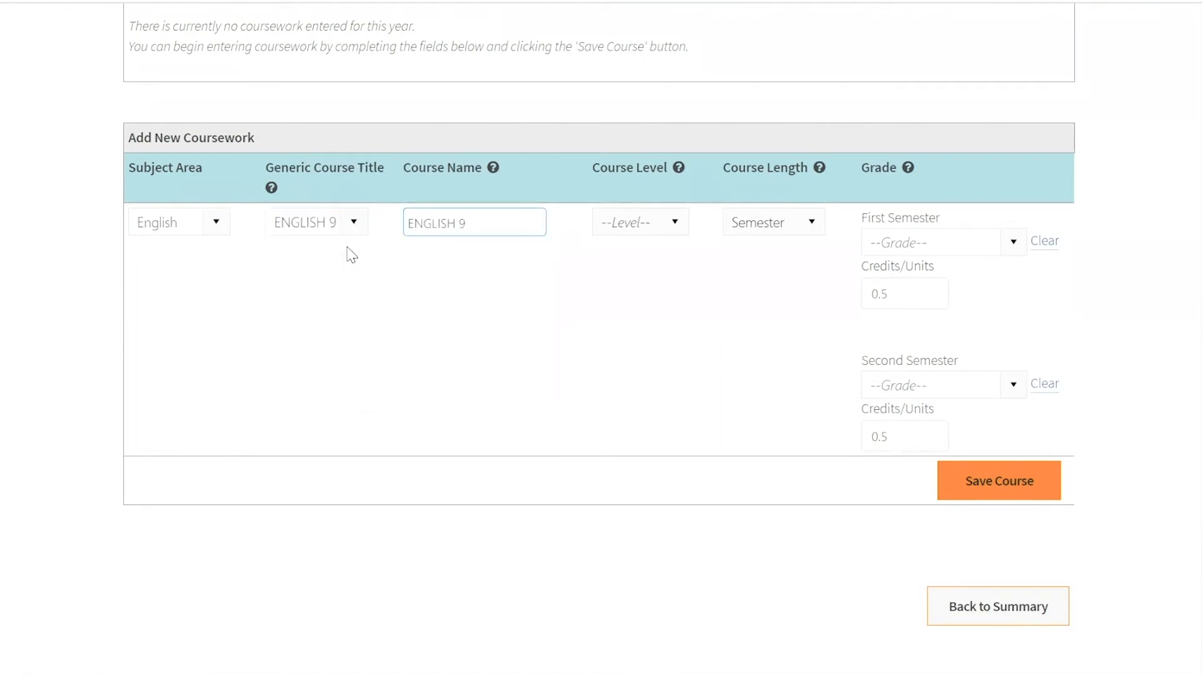
- Replace the English course's name with FRESHMAN ENGLISH and set its course level to Standard
triple_click(479, 224)
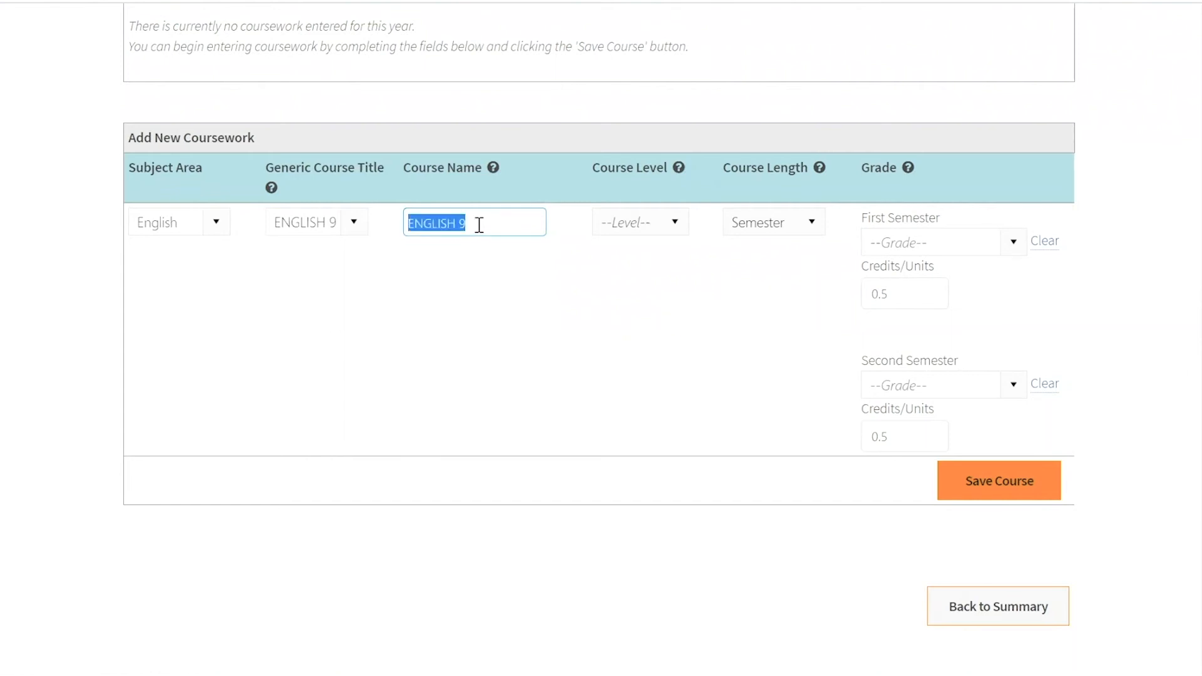
key(BackSpace)
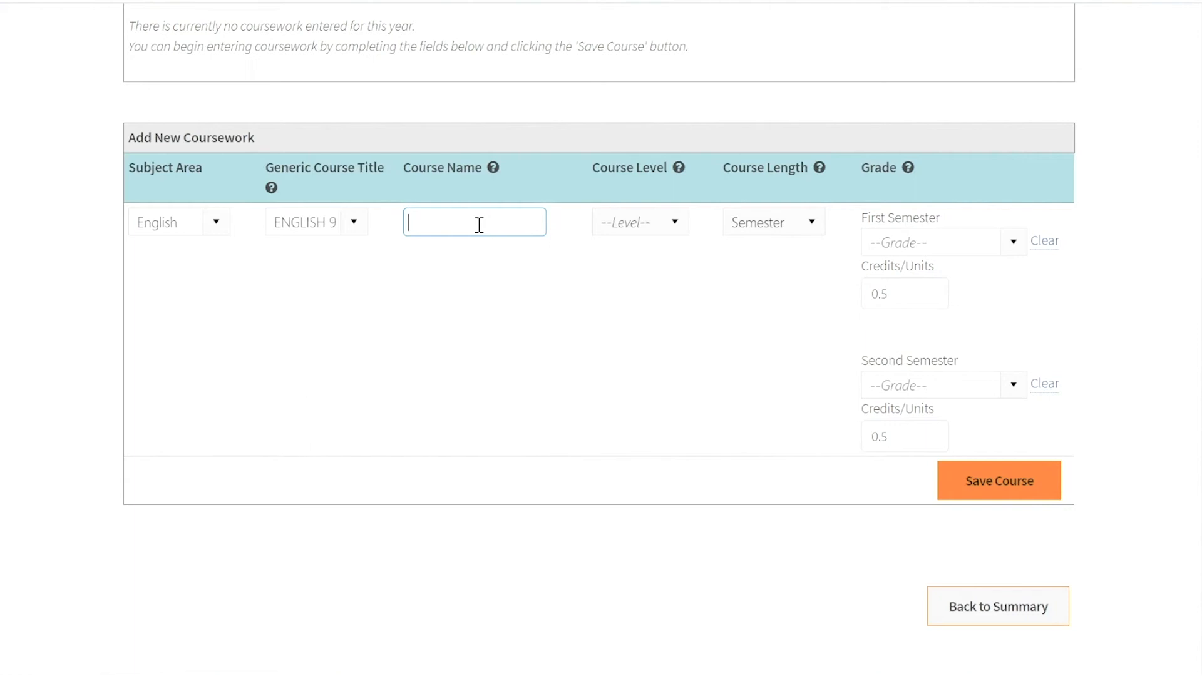
text(FRESM)
click(674, 223)
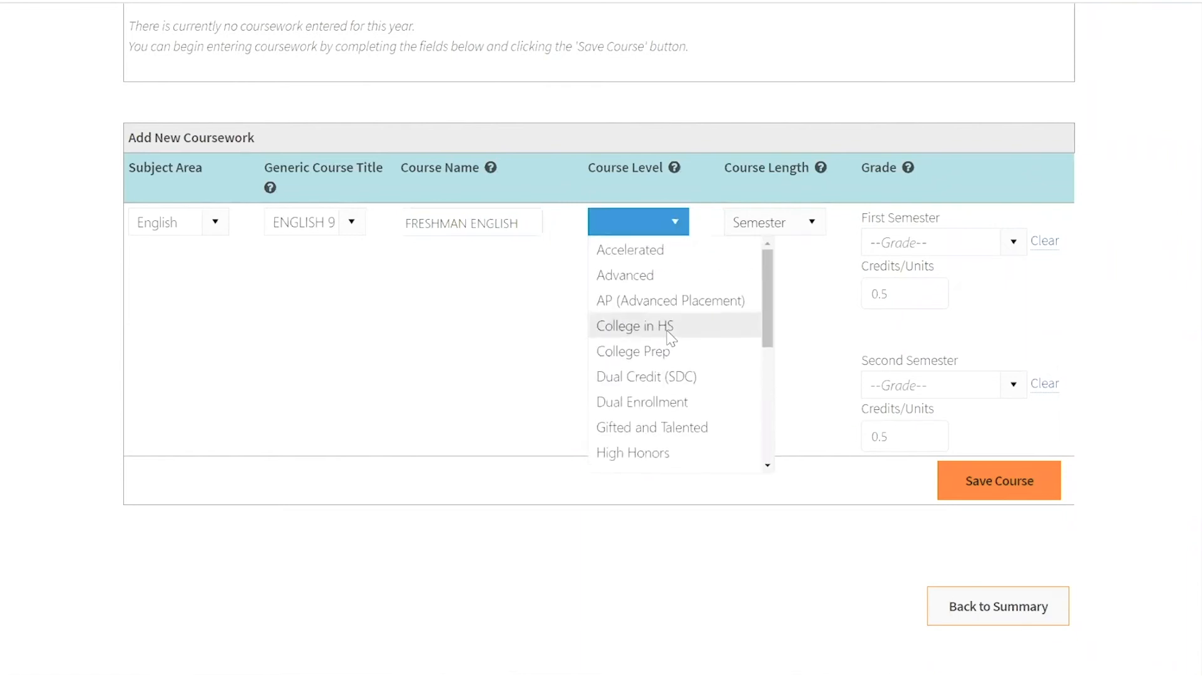
scroll(662, 421, down, 3)
scroll(662, 421, down, 5)
click(651, 458)
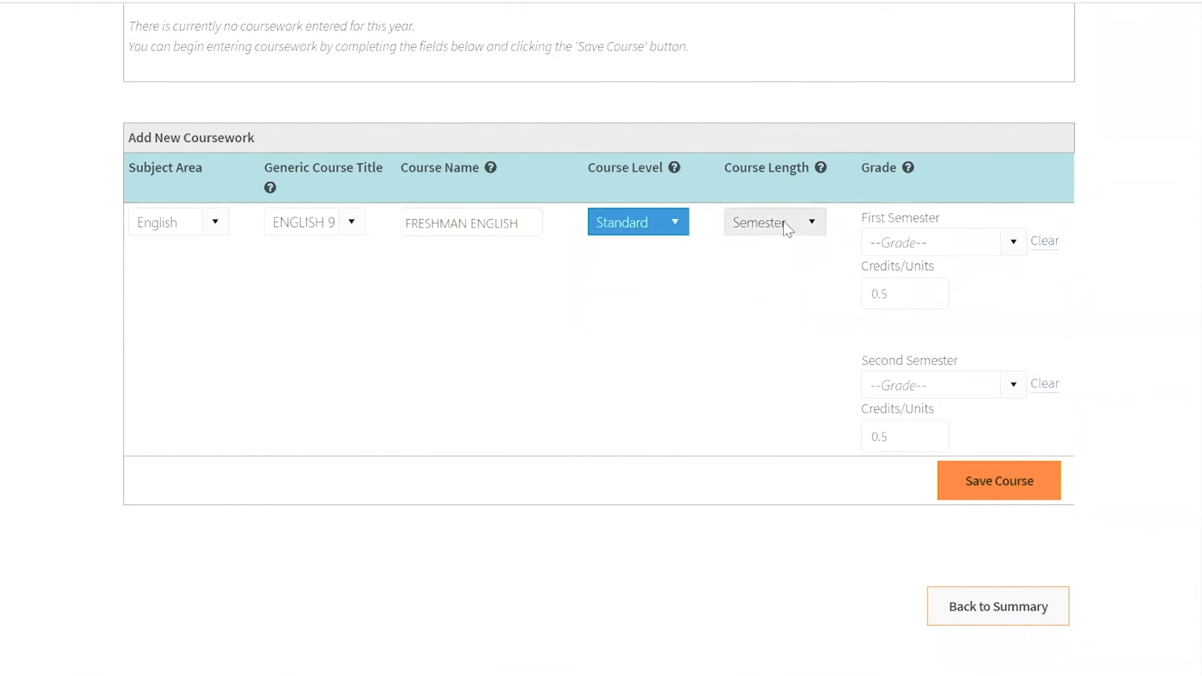
- Give the English course a first-semester grade of B and a second-semester grade of A, and save the course
click(1003, 245)
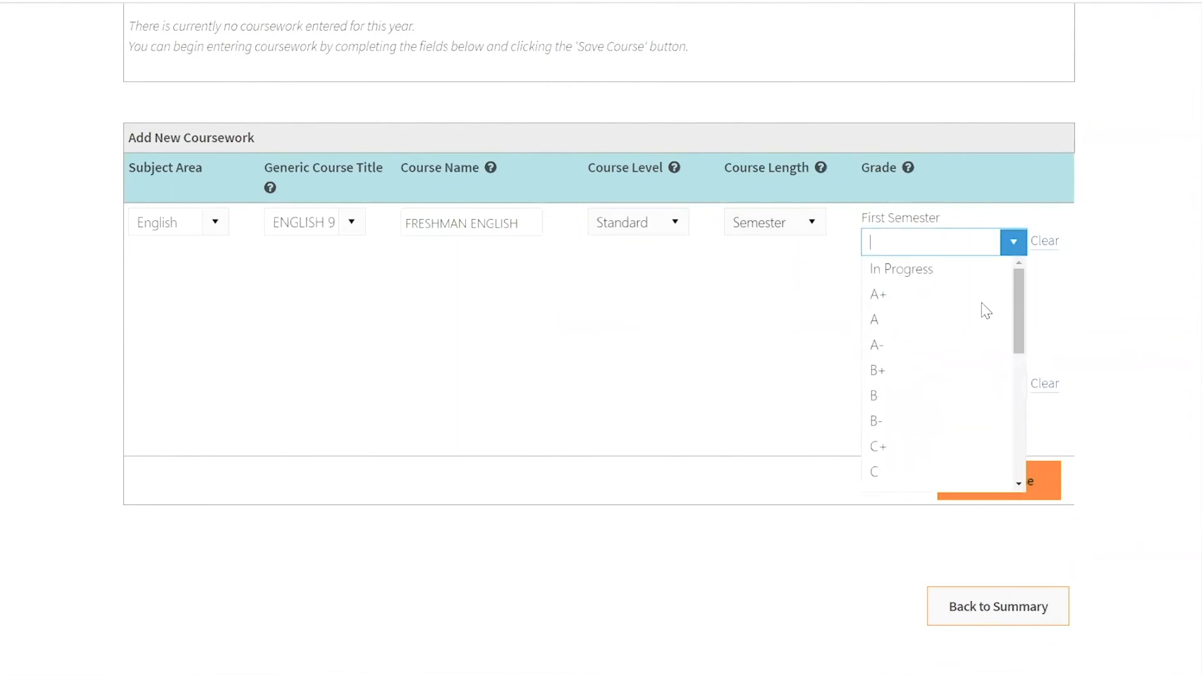
click(924, 396)
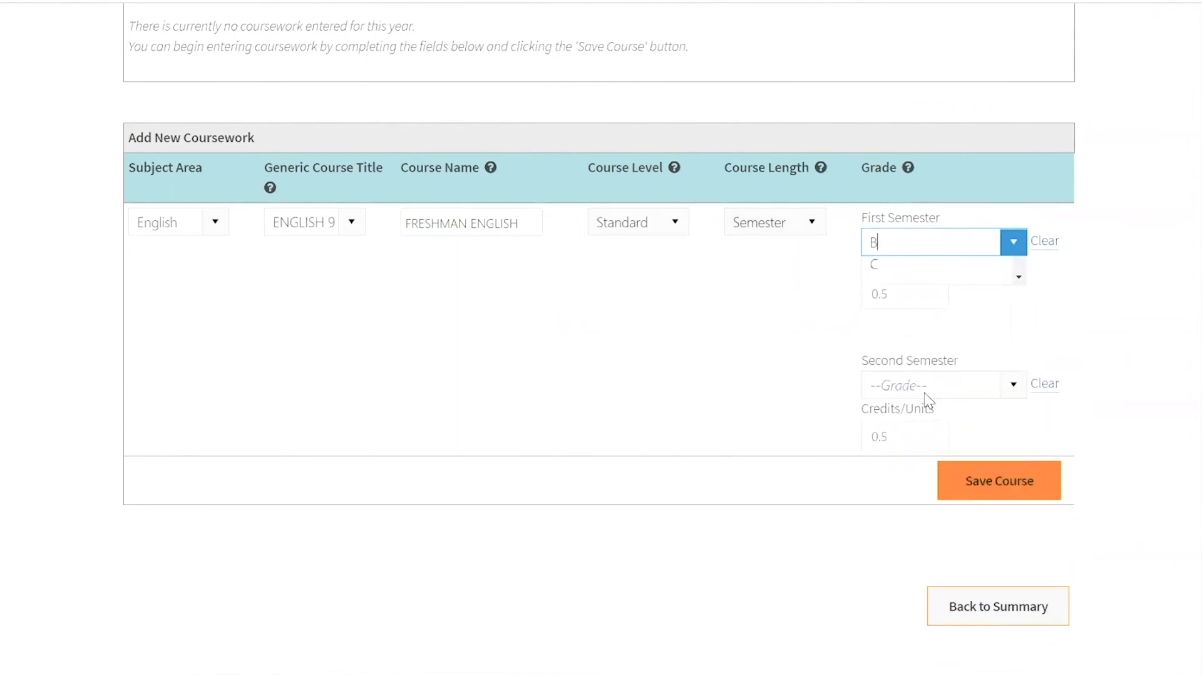
click(1014, 386)
click(926, 489)
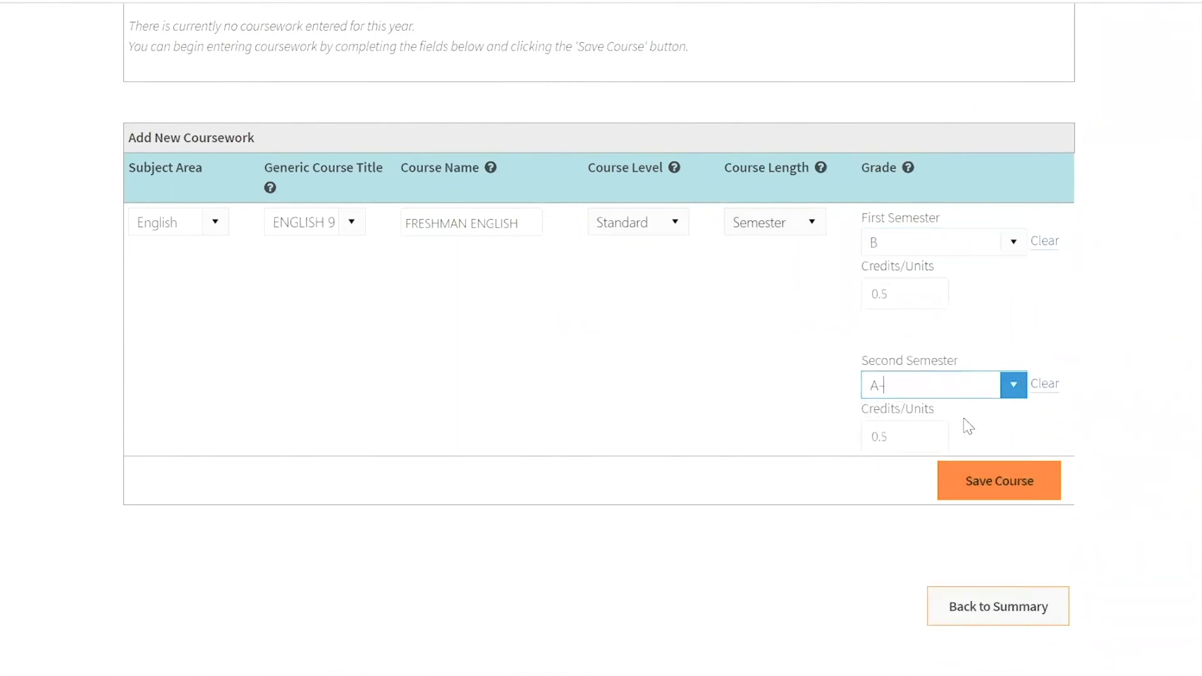
click(1017, 388)
scroll(930, 438, up, 2)
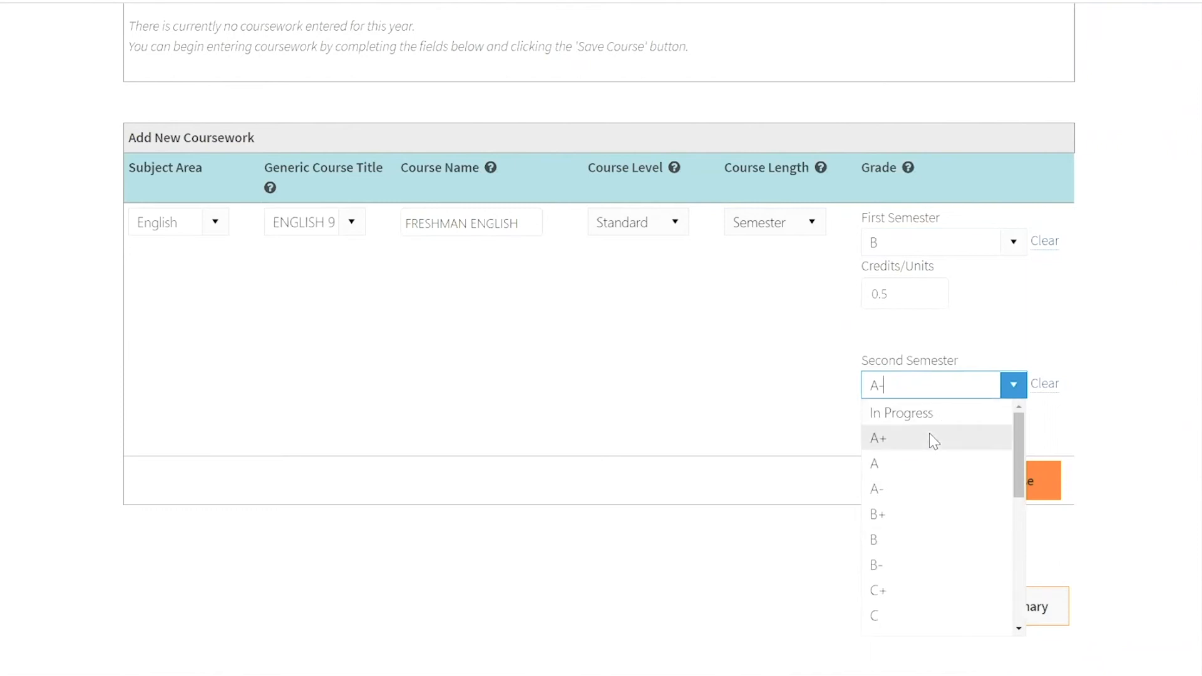
click(917, 466)
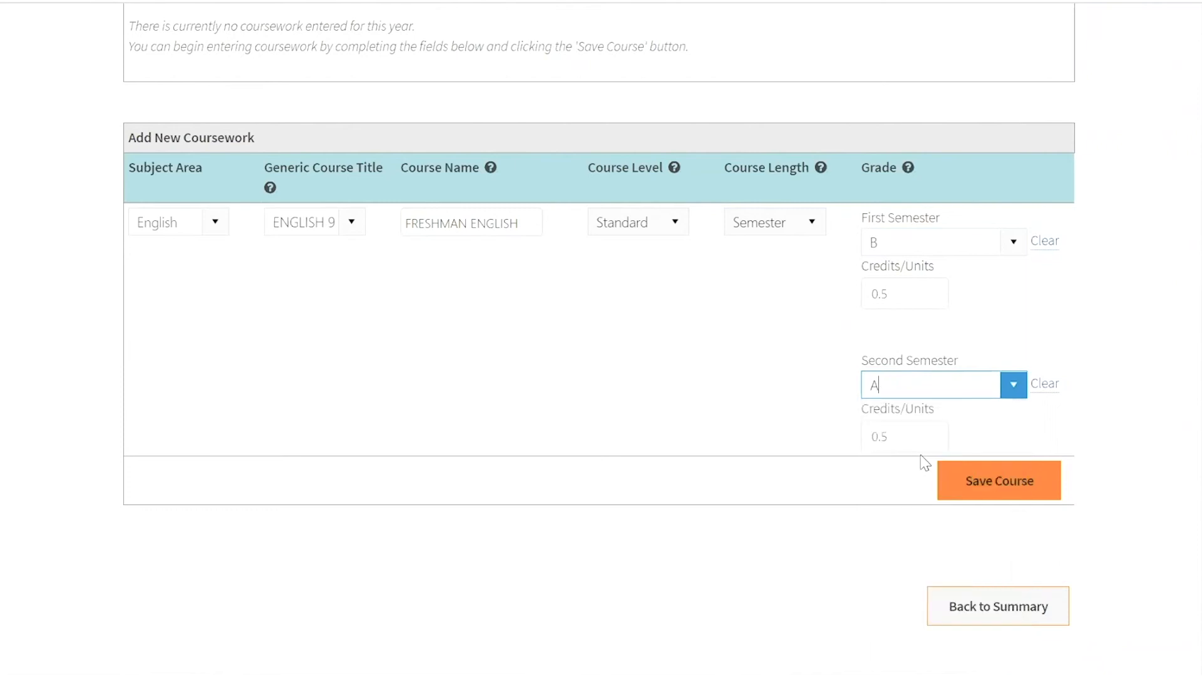
click(991, 480)
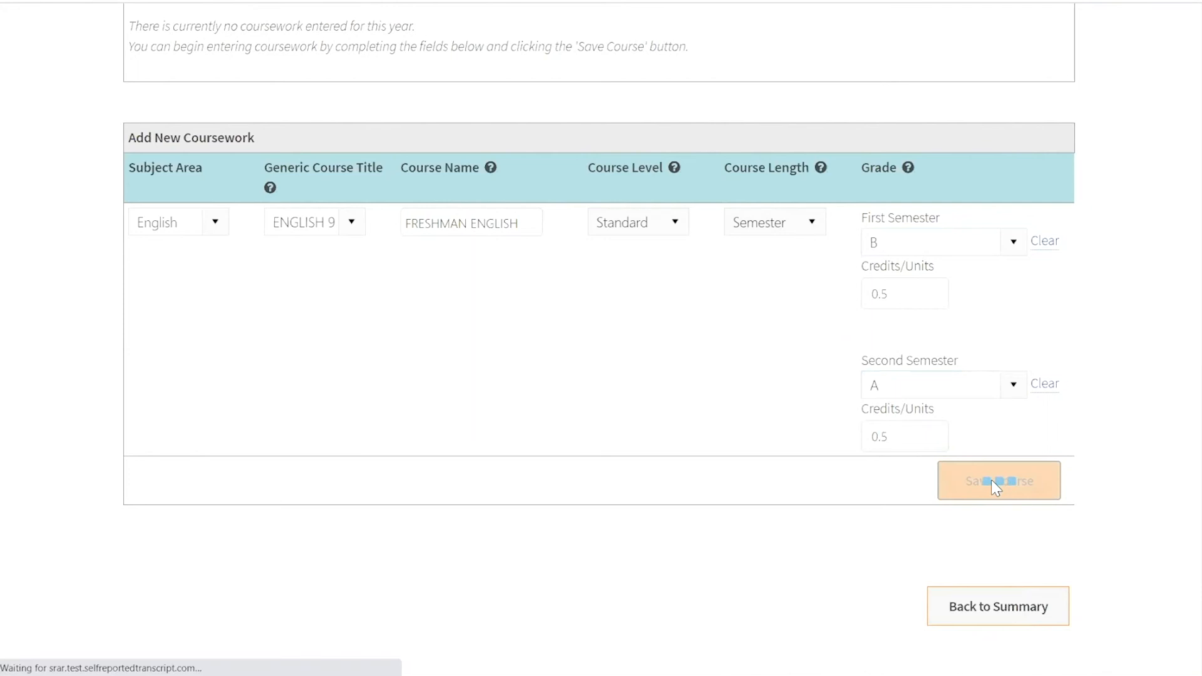
- Start another new course with the subject area Mathematics and the generic course title ALGEBRA 1
scroll(567, 320, down, 6)
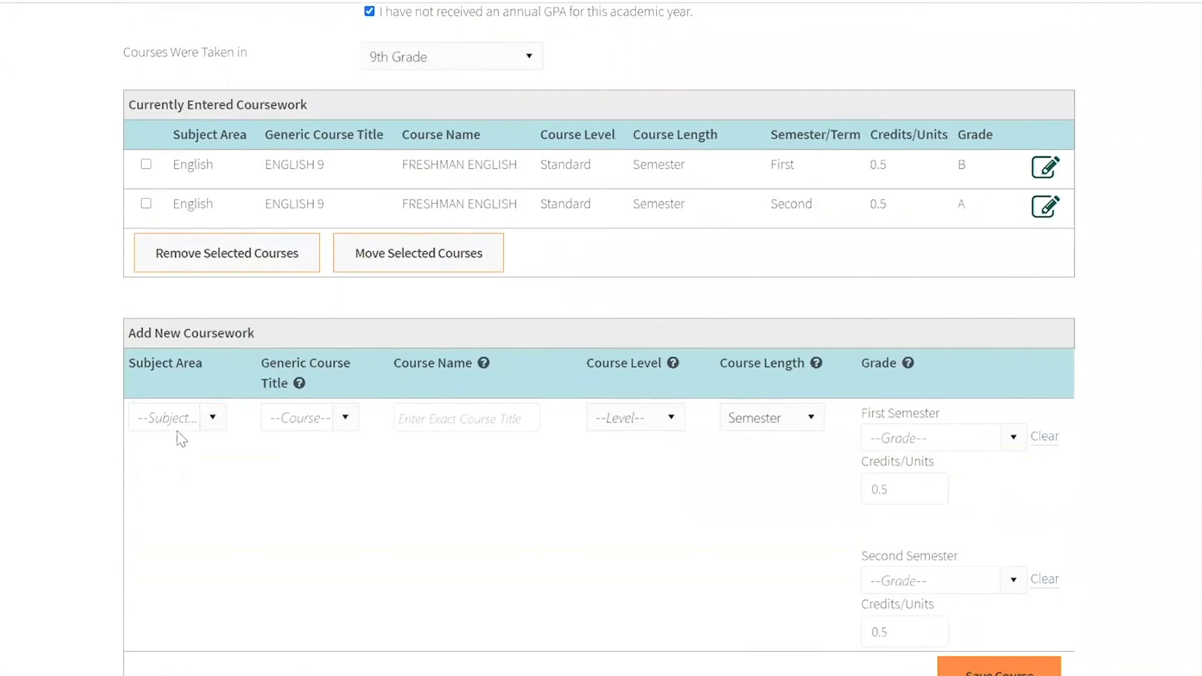
click(213, 417)
click(247, 474)
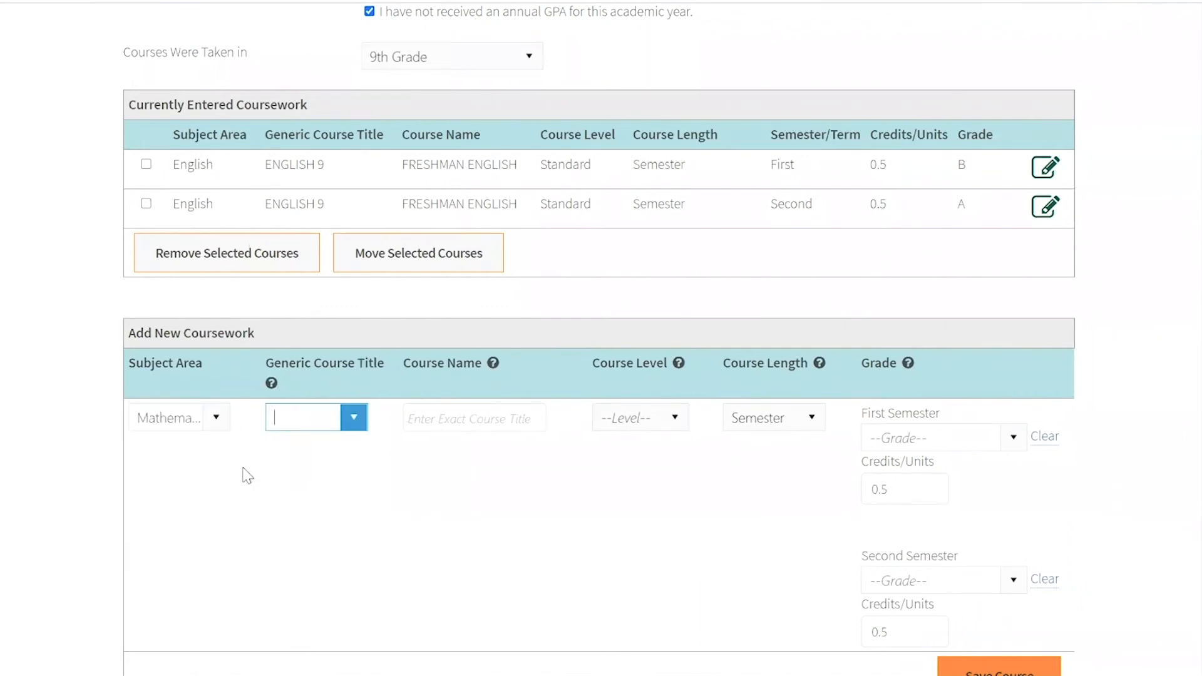
click(353, 417)
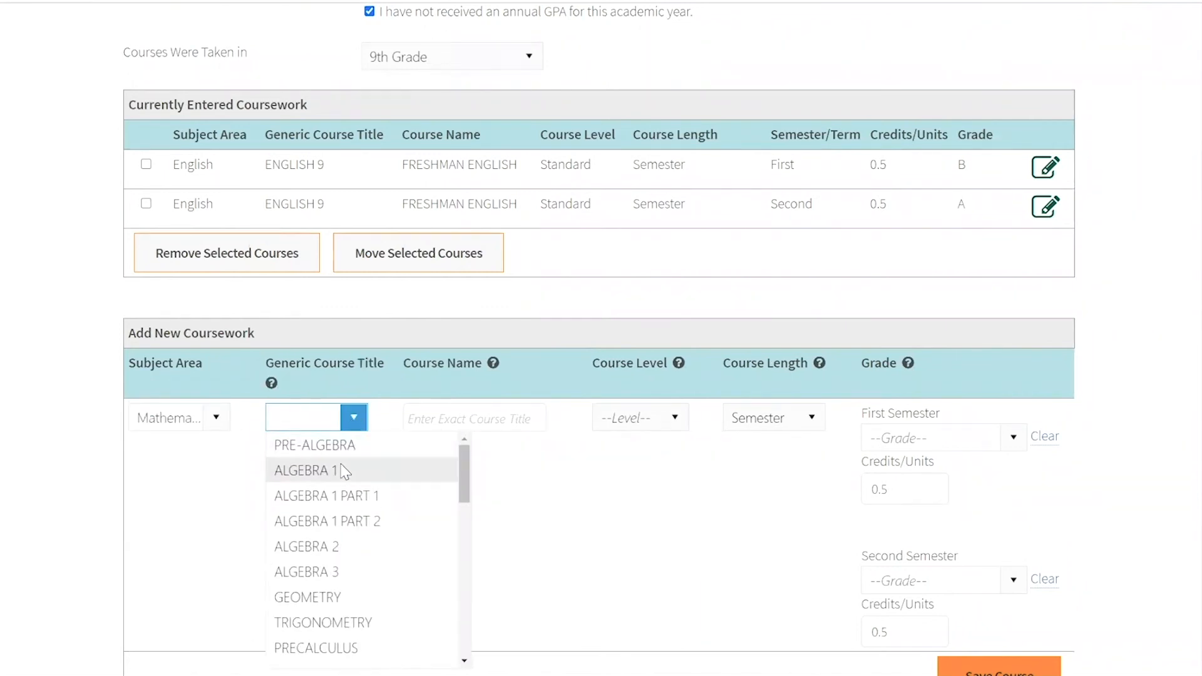
click(344, 471)
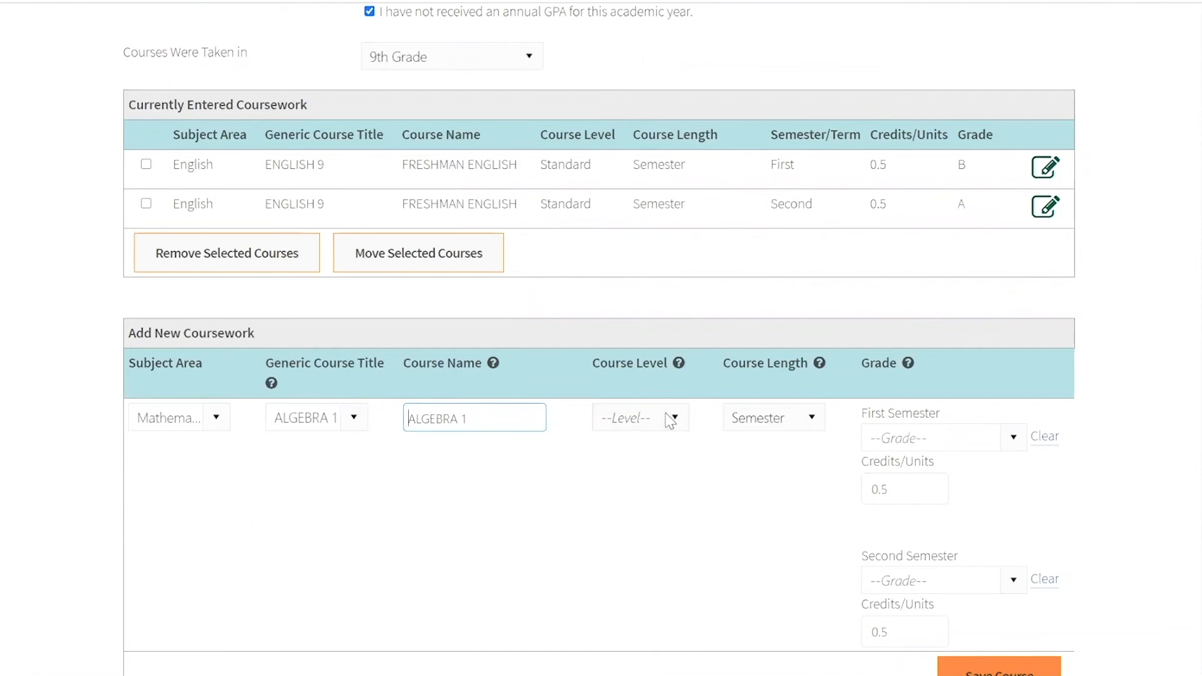
- Set the Algebra 1 course's level to Honors
click(638, 417)
scroll(670, 496, up, 2)
scroll(649, 563, down, 2)
click(645, 593)
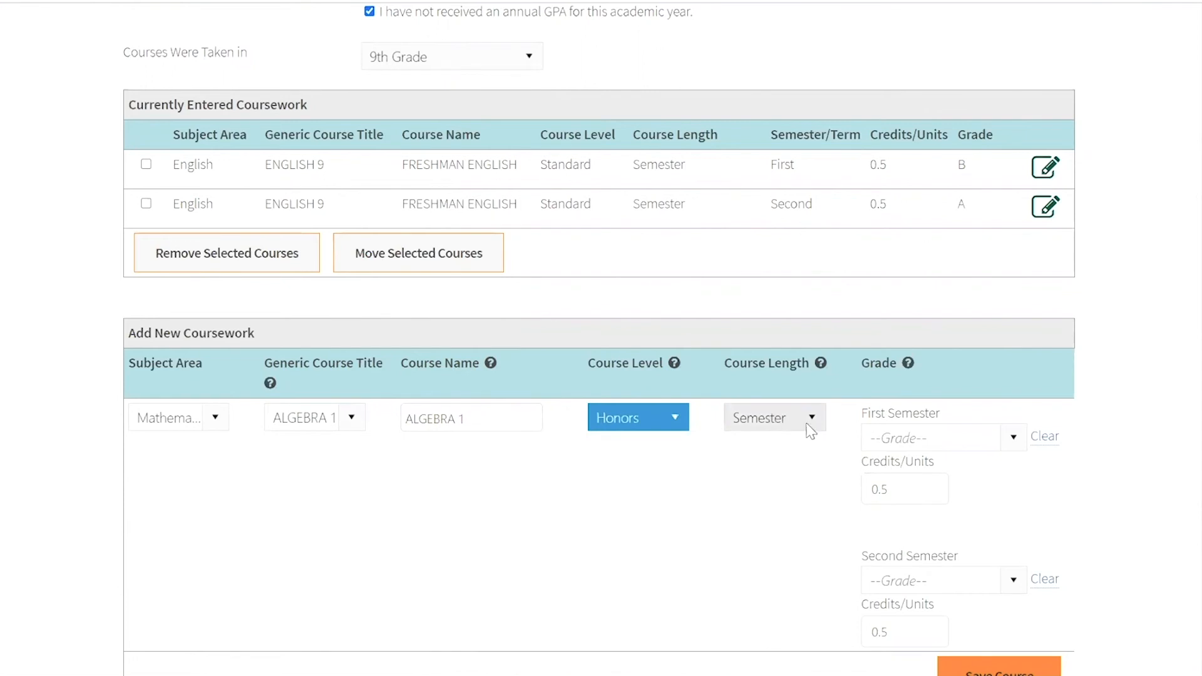
- Give Algebra 1 a first-semester grade of A and a second-semester grade of B, and save the course
scroll(813, 425, down, 1)
click(1012, 360)
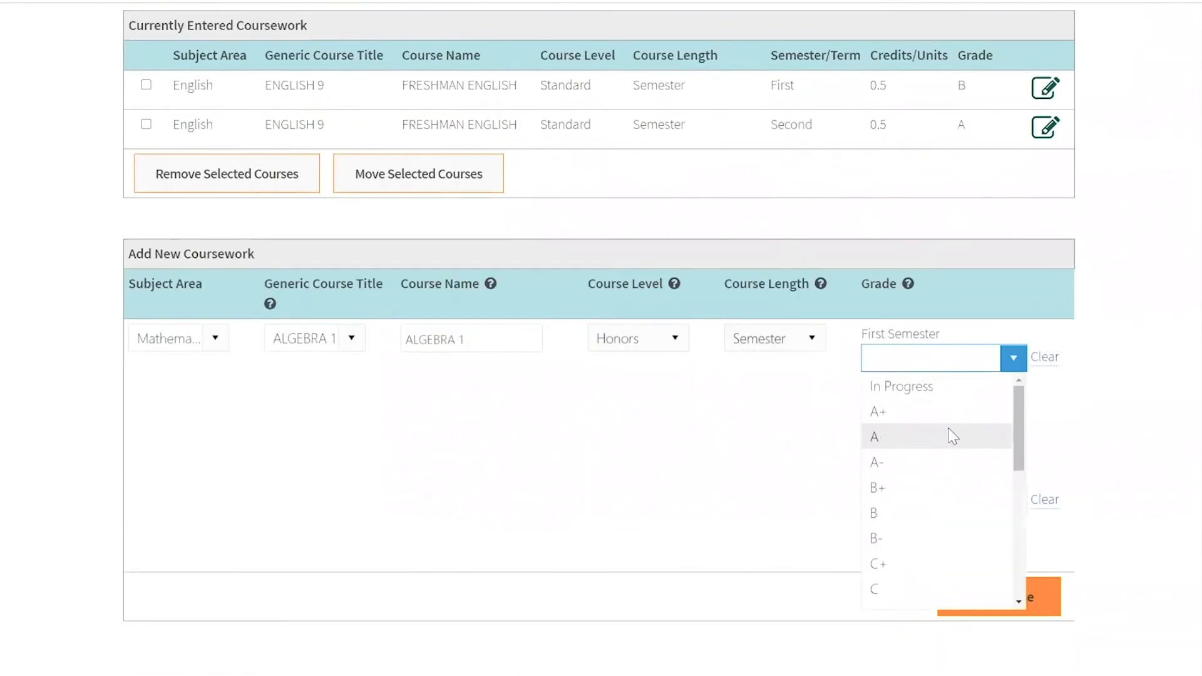
click(949, 436)
click(1013, 500)
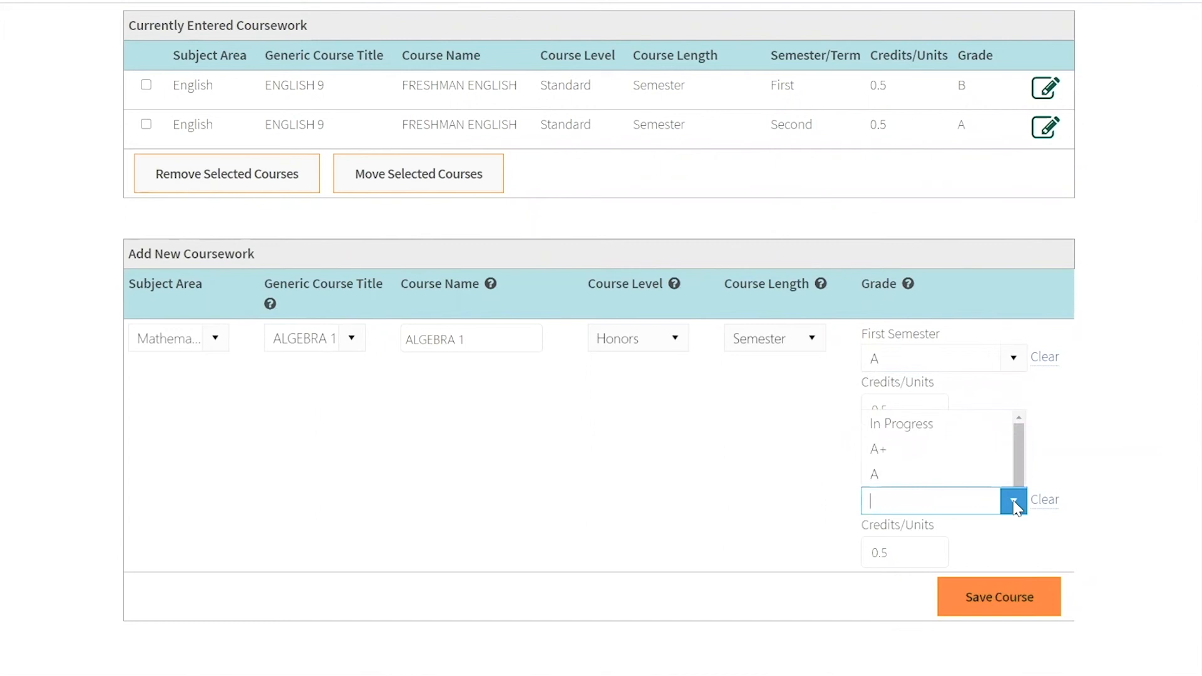
click(950, 393)
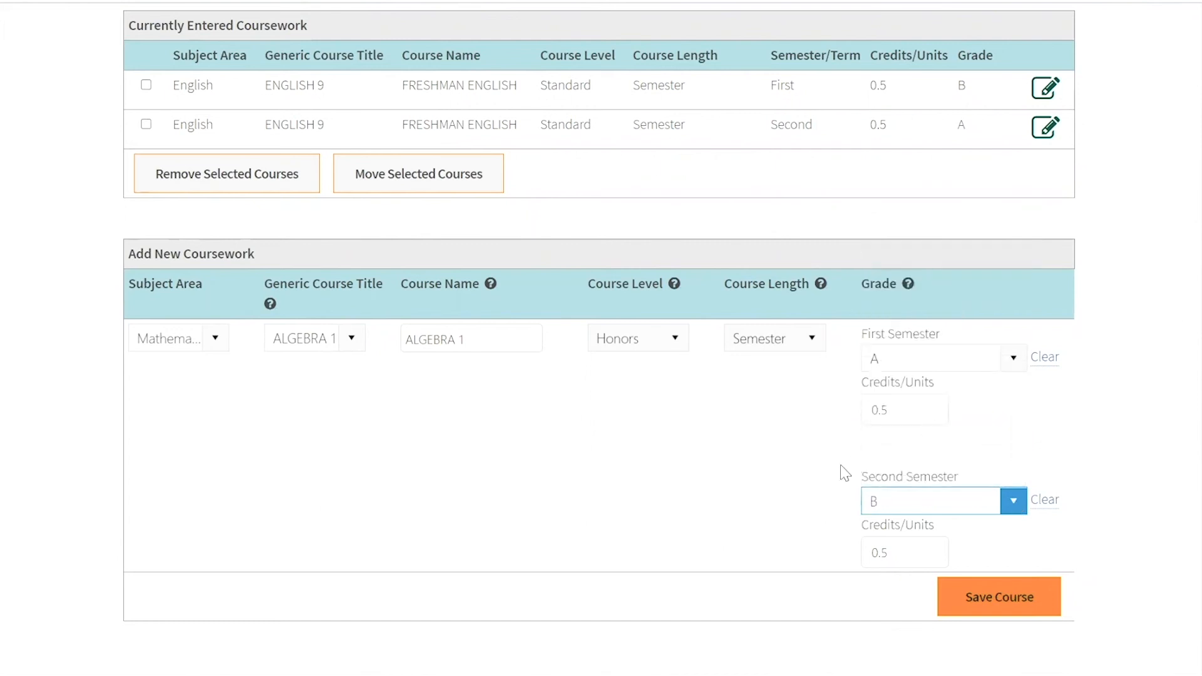
scroll(938, 510, down, 1)
click(1025, 521)
- Start a new course with the subject area History / Social Studies and the generic course title GEOGRAPHY
scroll(720, 442, down, 7)
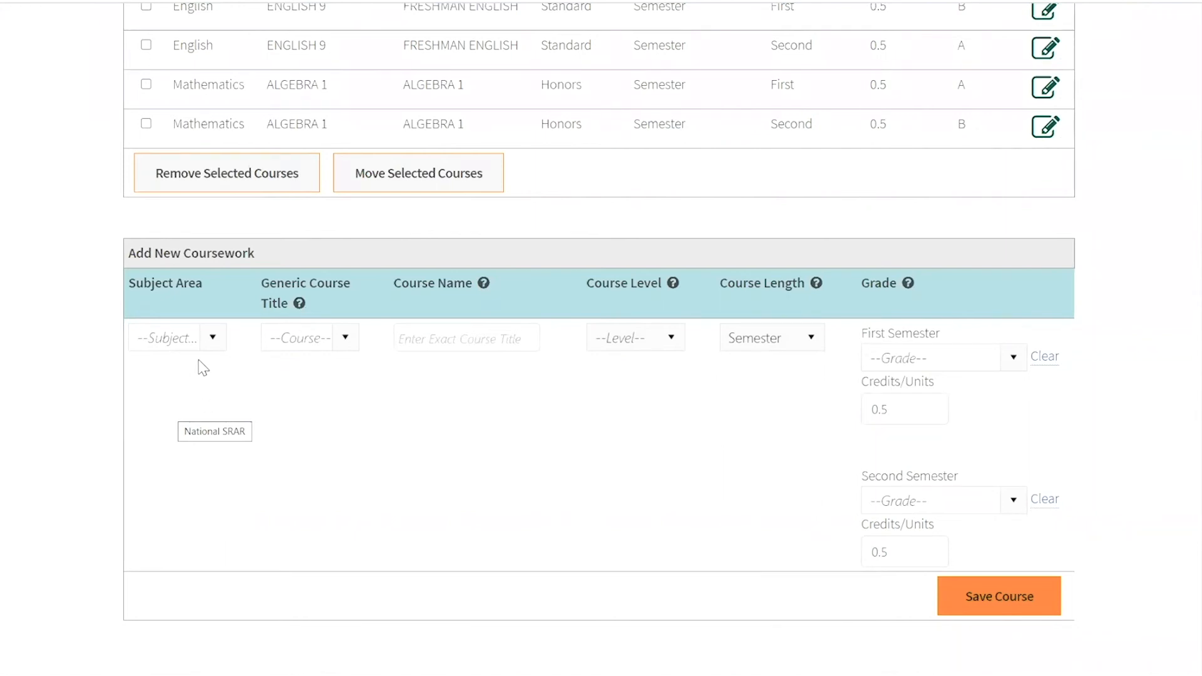
click(212, 338)
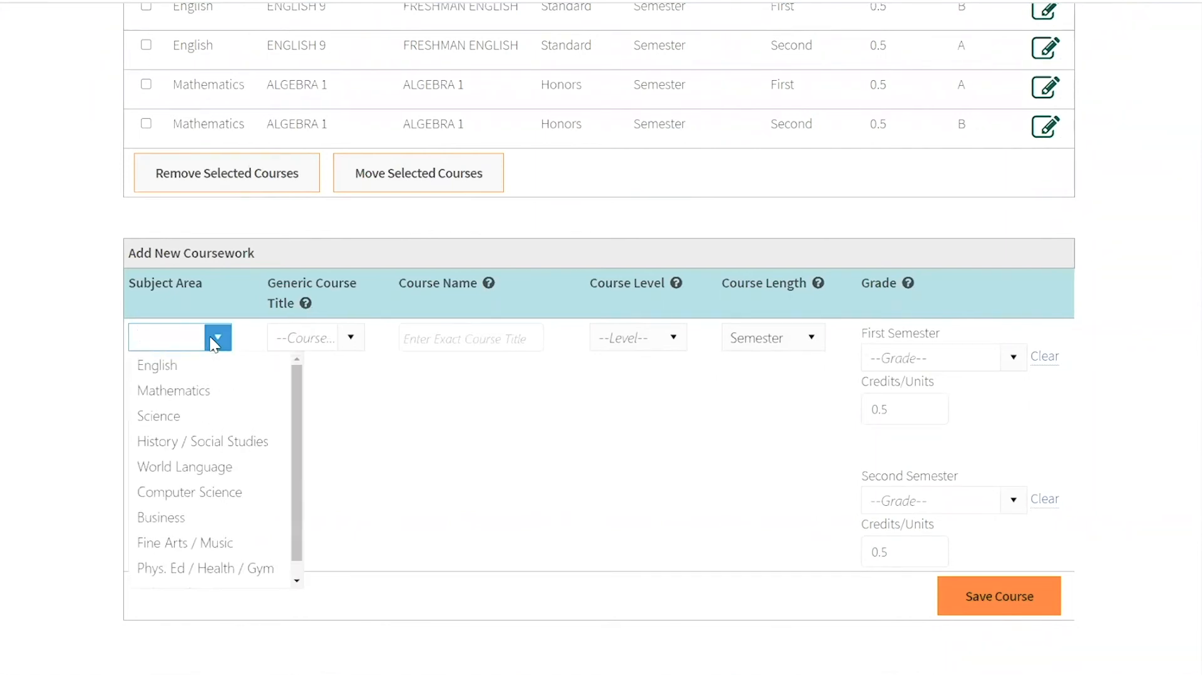
click(229, 445)
click(350, 342)
scroll(341, 472, down, 3)
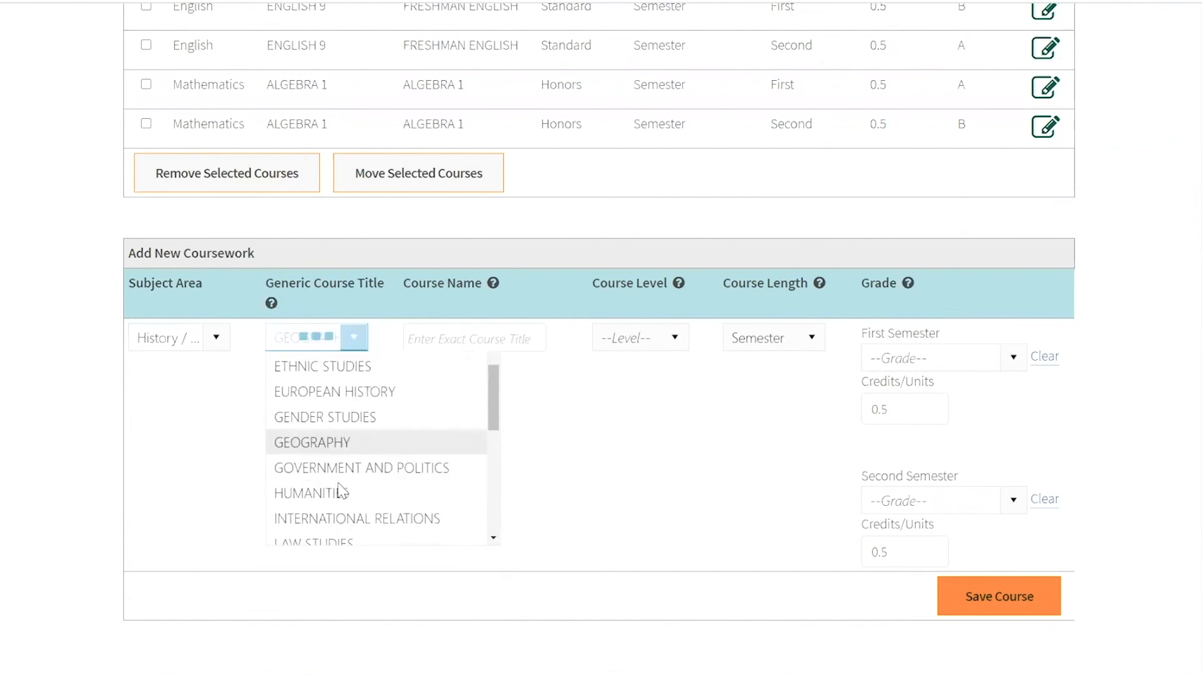
click(350, 440)
- Change the geography course's name to WORLD GEOGRAPHY and set its course level to Standard
text(w)
key(BackSpace)
text(WORLD GEOGRAPHY)
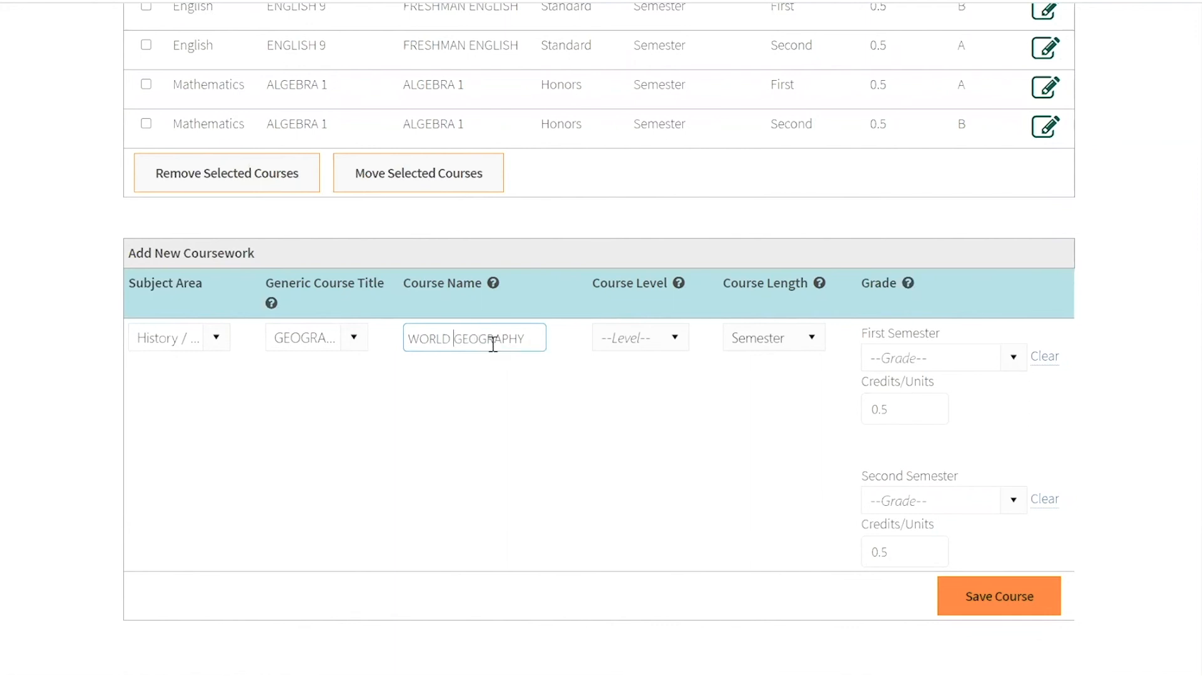
click(679, 349)
scroll(675, 463, down, 5)
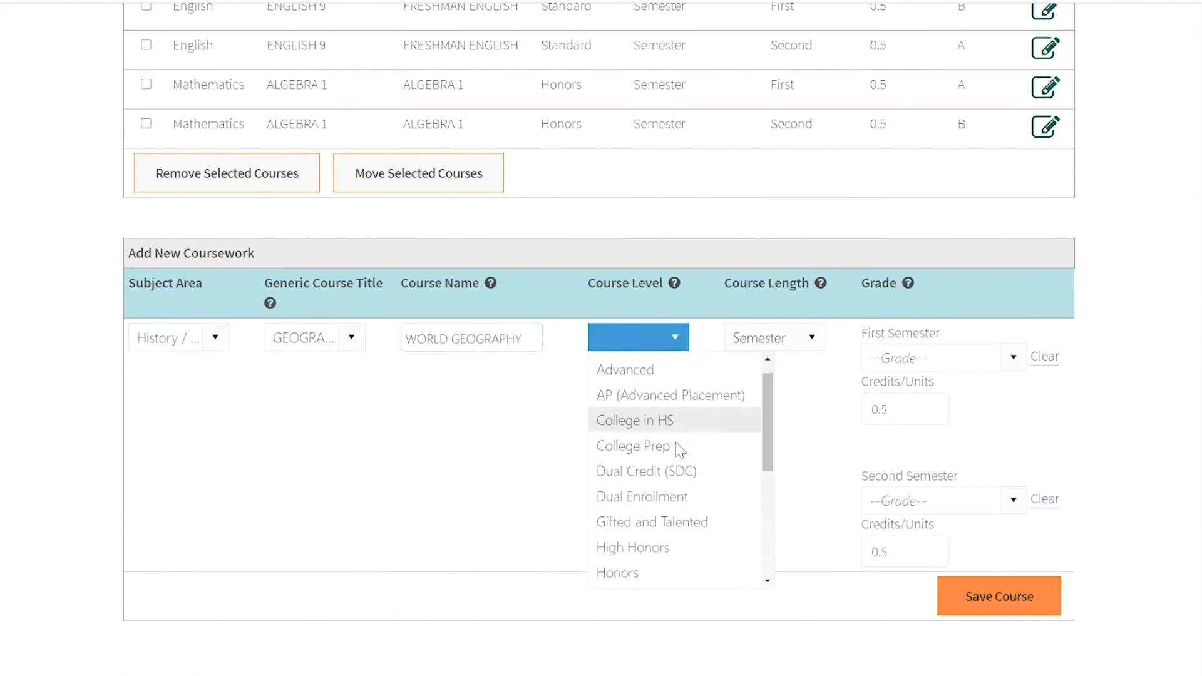
click(657, 576)
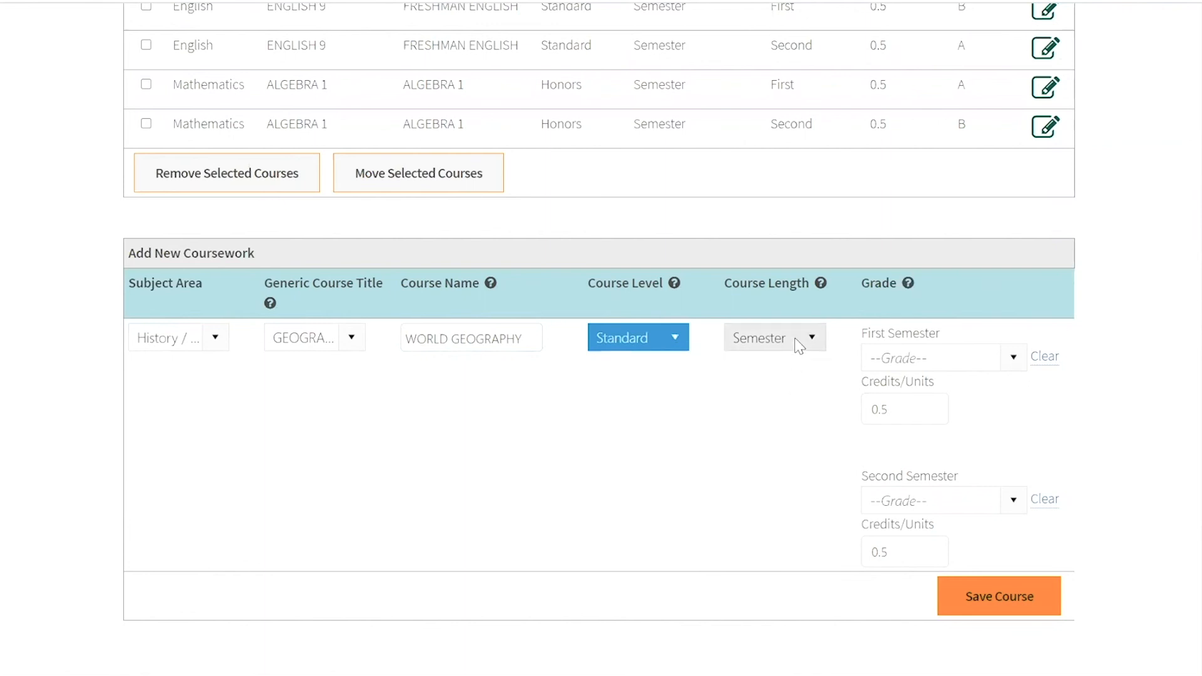
- Give World Geography a grade of A for the first semester only and save the course
click(1012, 358)
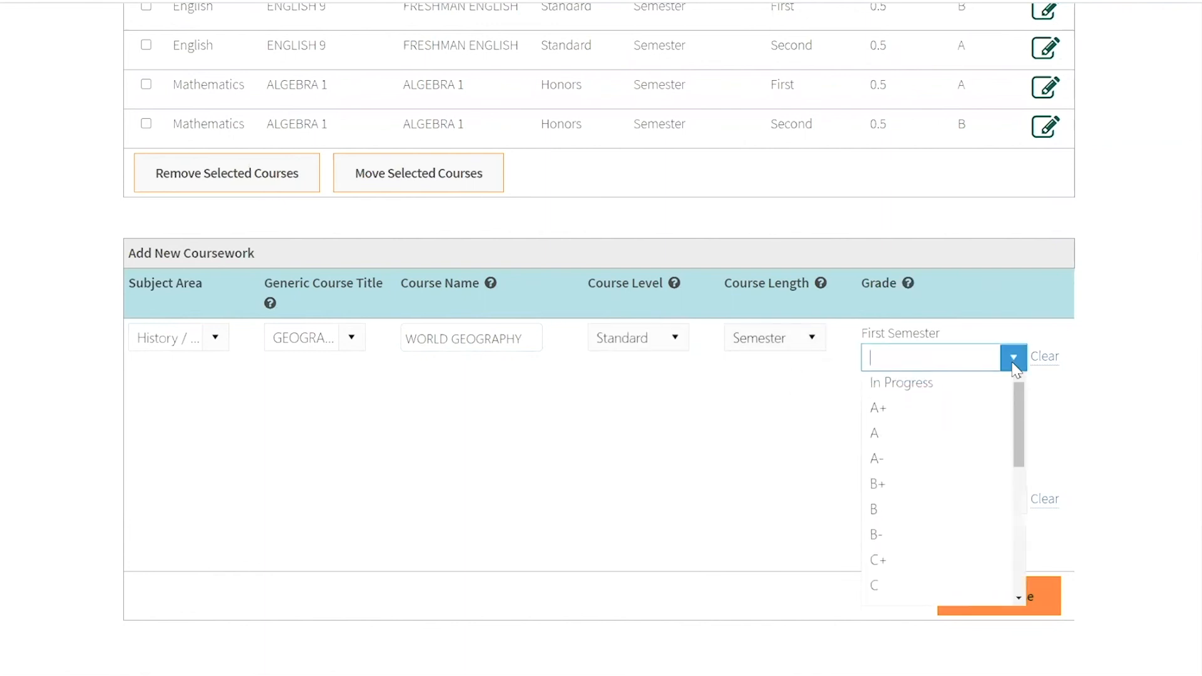
click(973, 438)
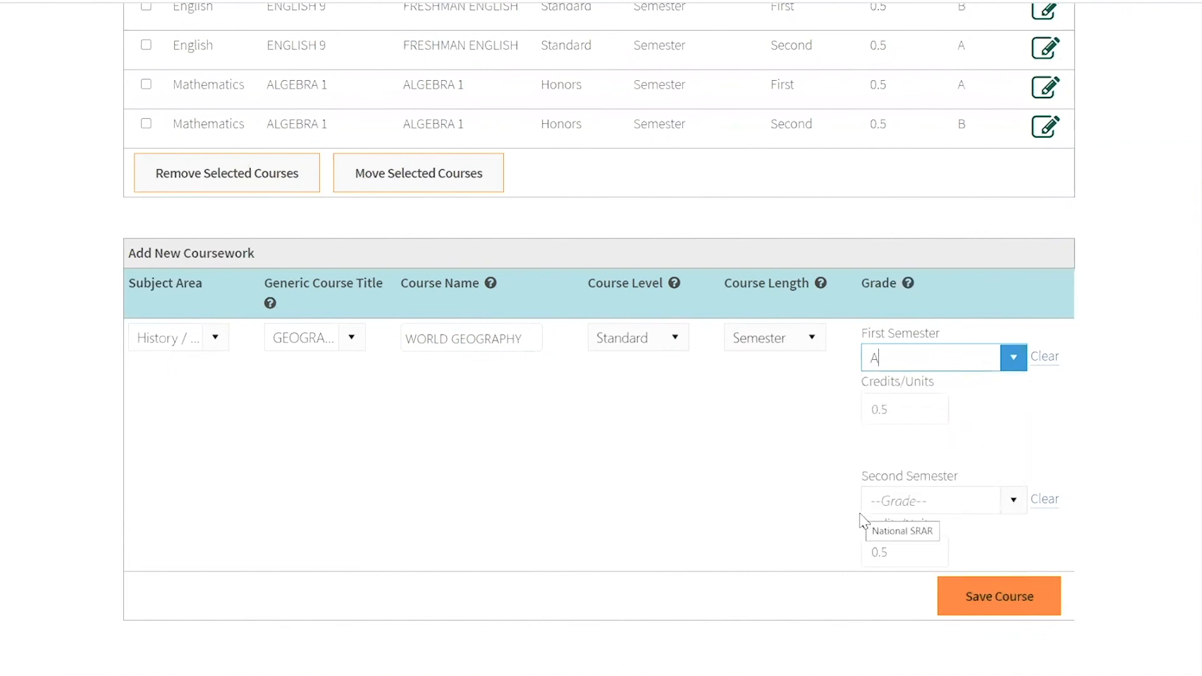
click(992, 599)
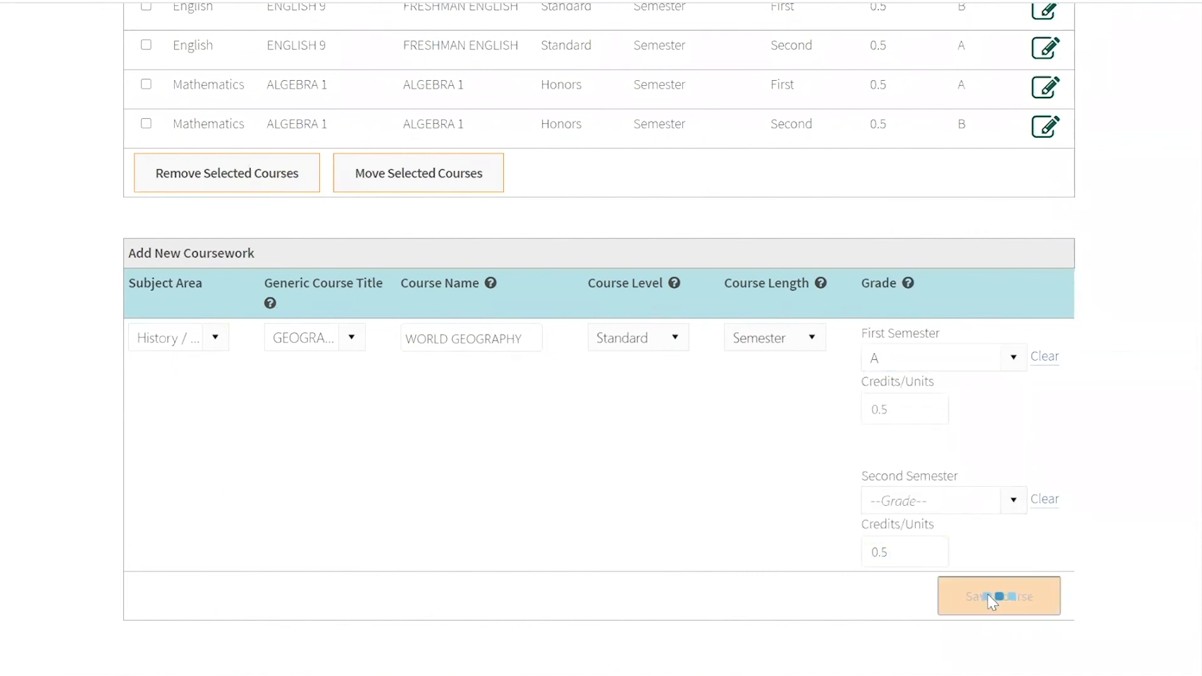
- Start a new Computer Science course with the generic title WEB DESIGN AND DEVELOPMENT and set its course level to Standard
scroll(674, 459, down, 7)
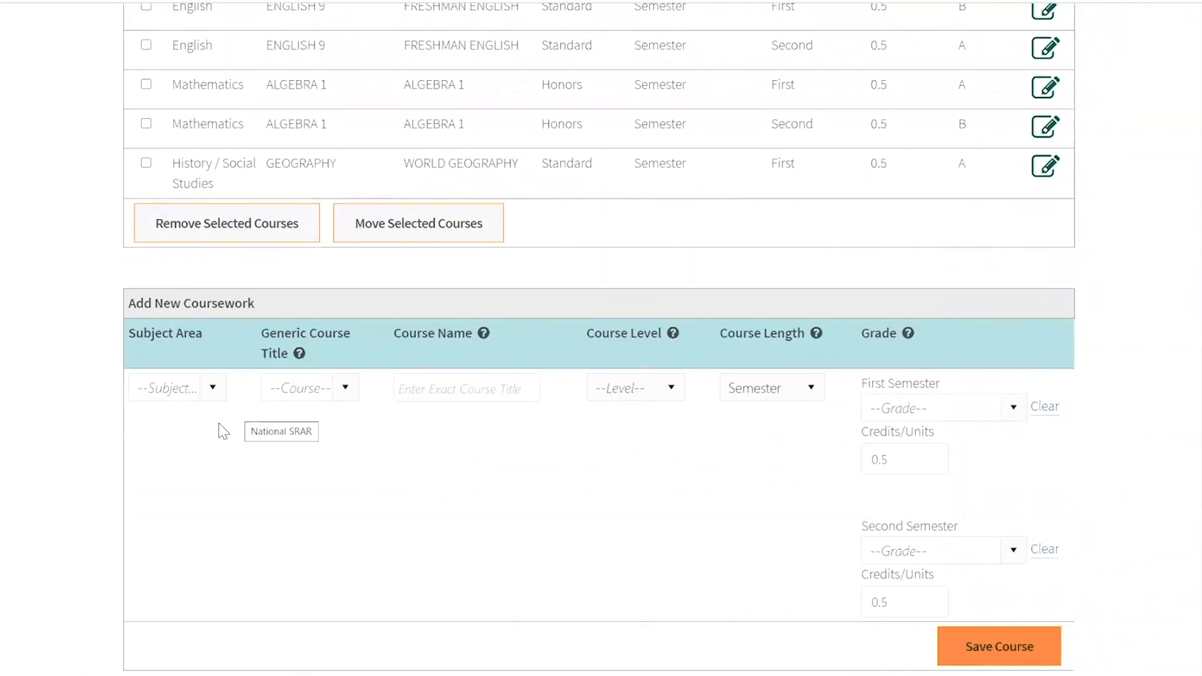
click(213, 388)
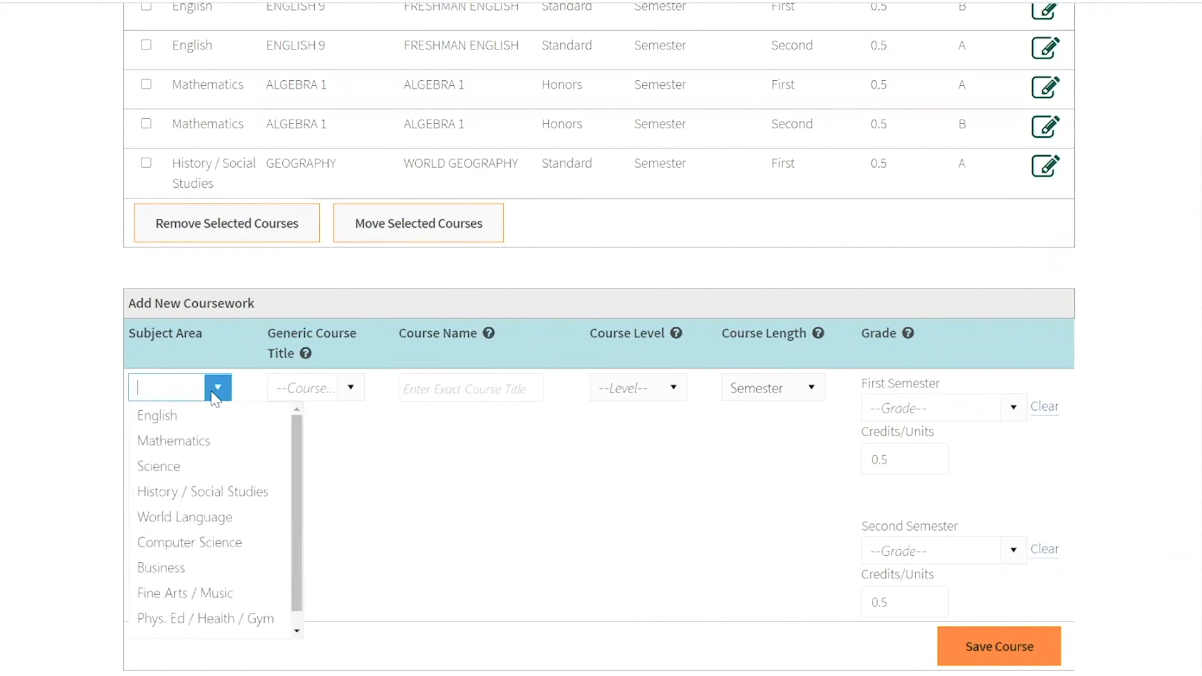
click(222, 543)
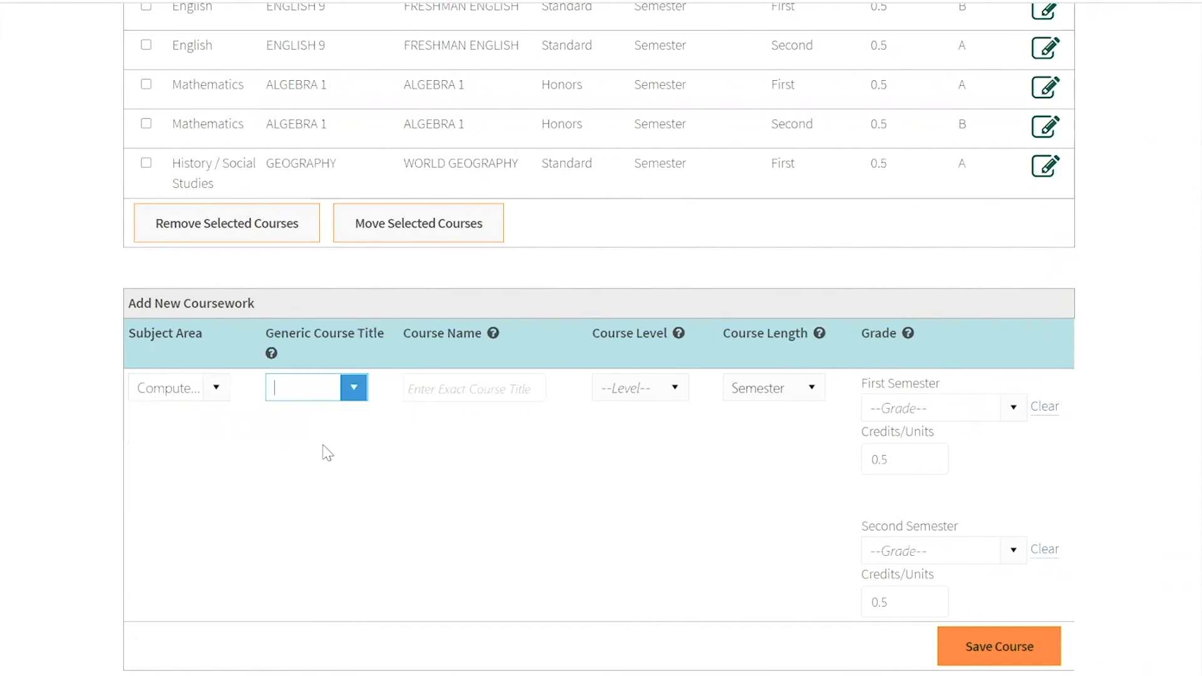
click(354, 388)
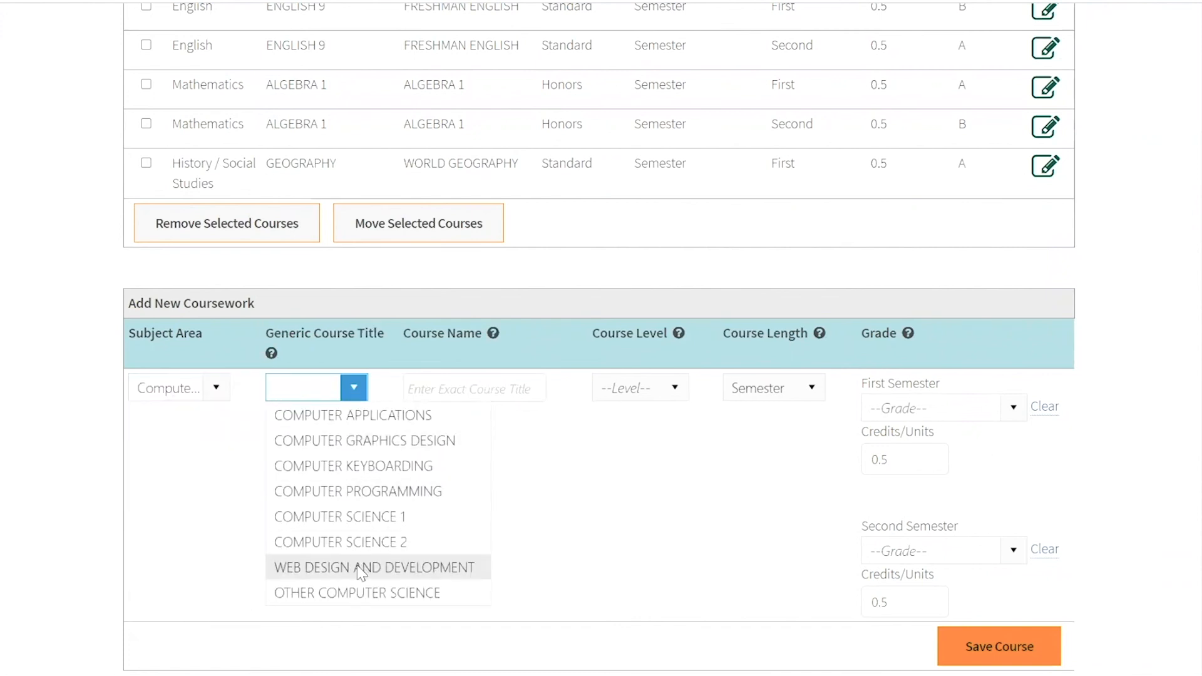
click(360, 567)
click(643, 391)
scroll(654, 488, down, 5)
click(639, 625)
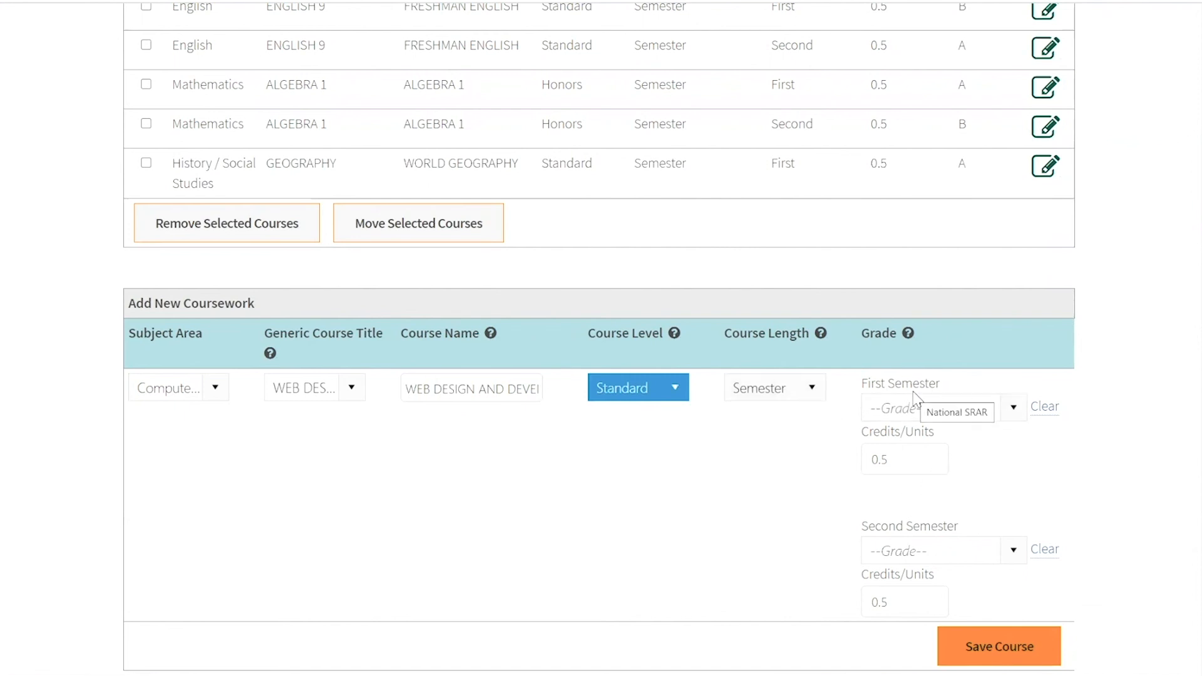
- Give Web Design and Development a grade of B+ for the second semester only and save the course
scroll(1002, 456, down, 1)
click(1012, 471)
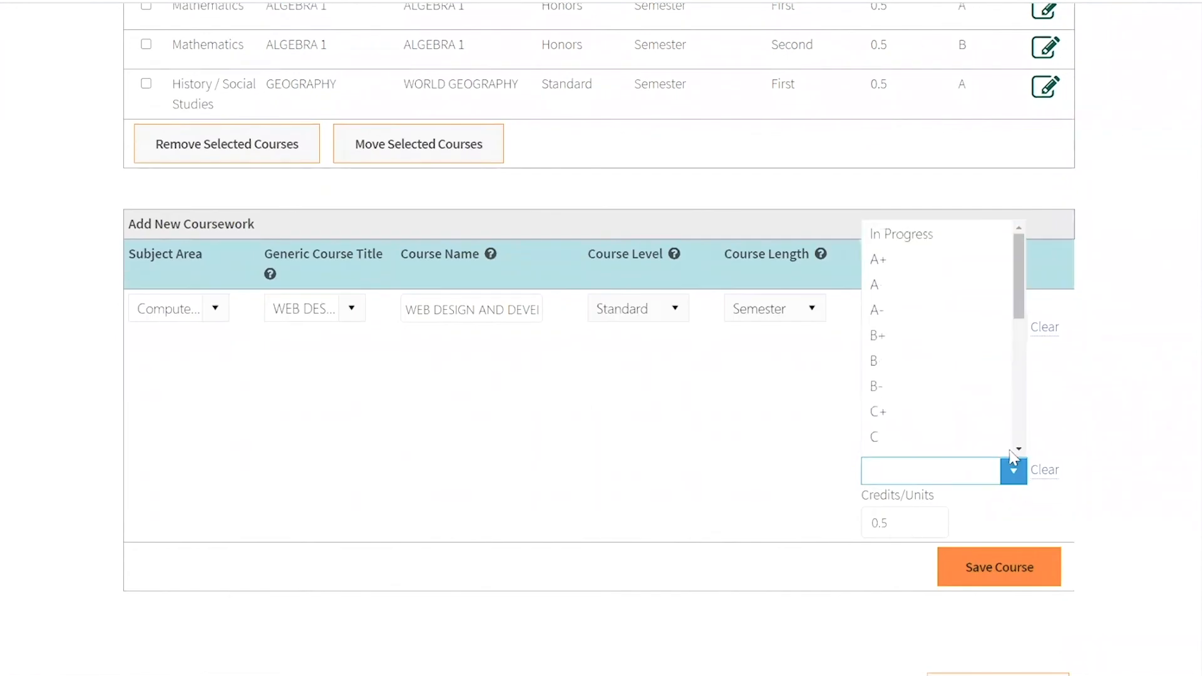
click(959, 338)
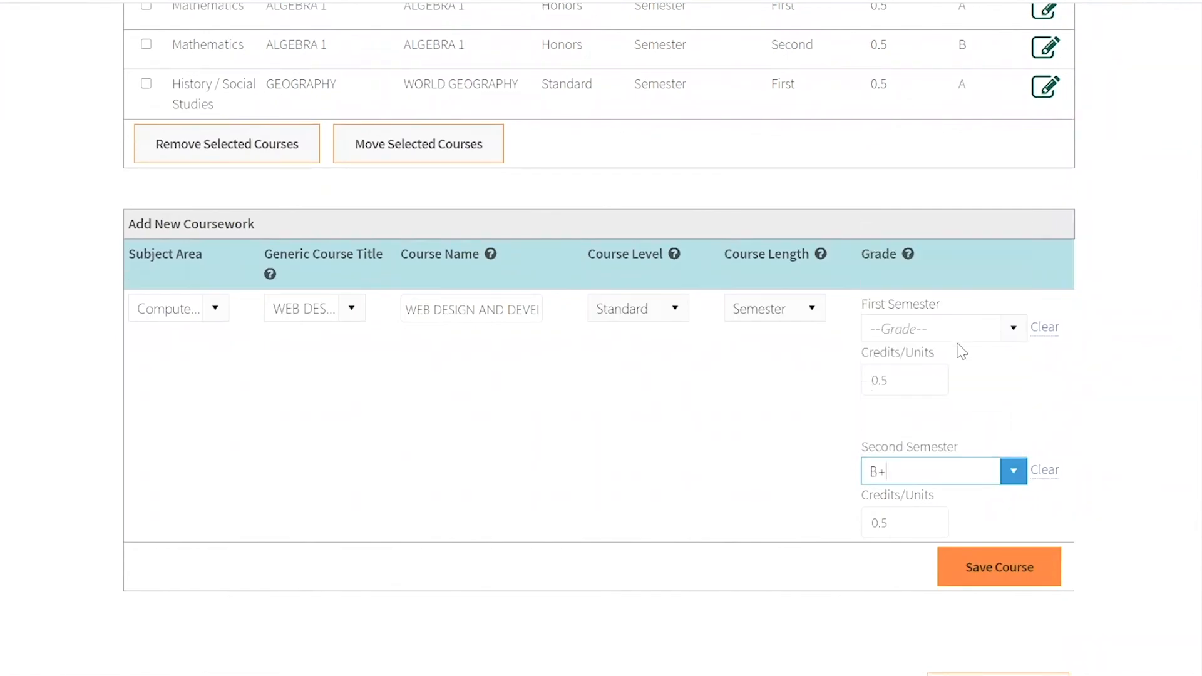
click(1011, 565)
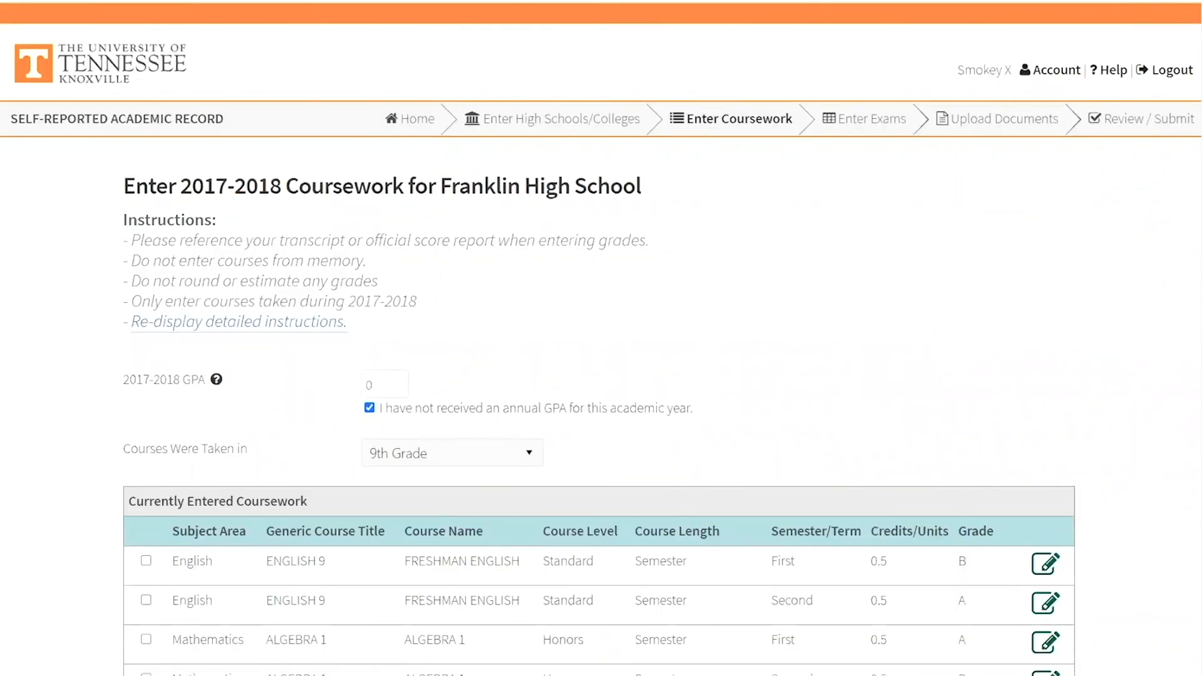
- Leave the 2017-2018 course entry page and check the current coursework summary for Franklin High School
scroll(95, 425, down, 10)
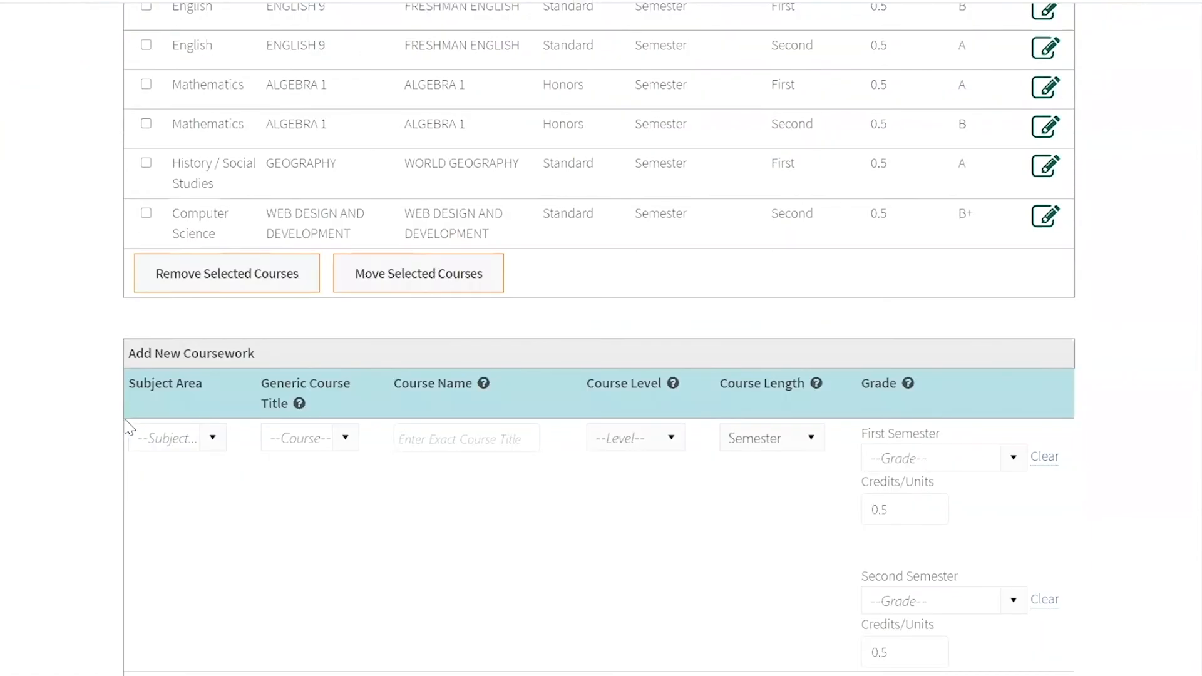
click(996, 593)
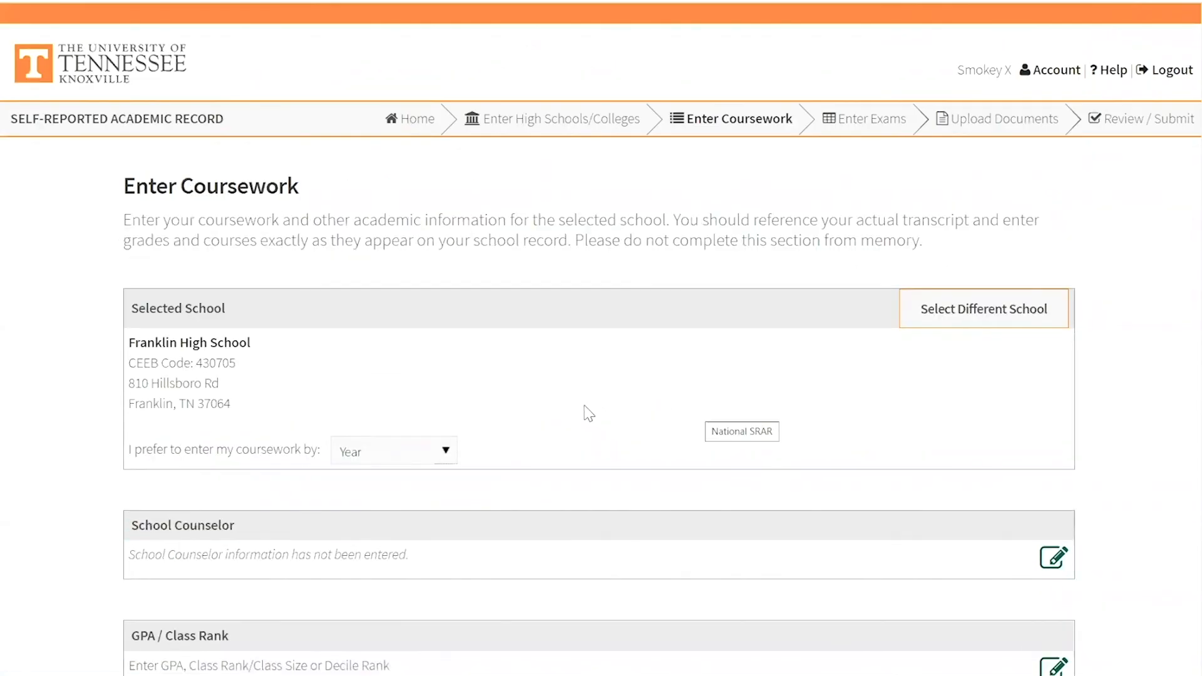
scroll(588, 413, down, 1)
scroll(416, 378, down, 9)
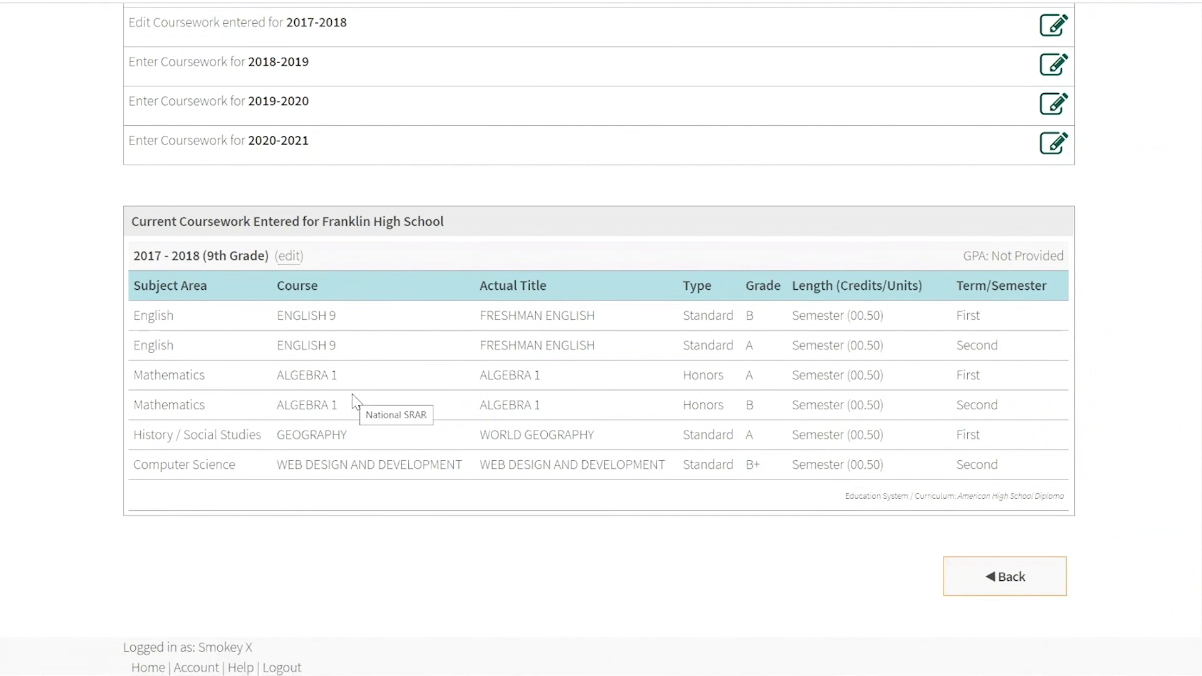
- Examine the coursework entry options for Middle School and each school year, along with the 9th grade courses entered for Franklin High School
scroll(351, 399, up, 4)
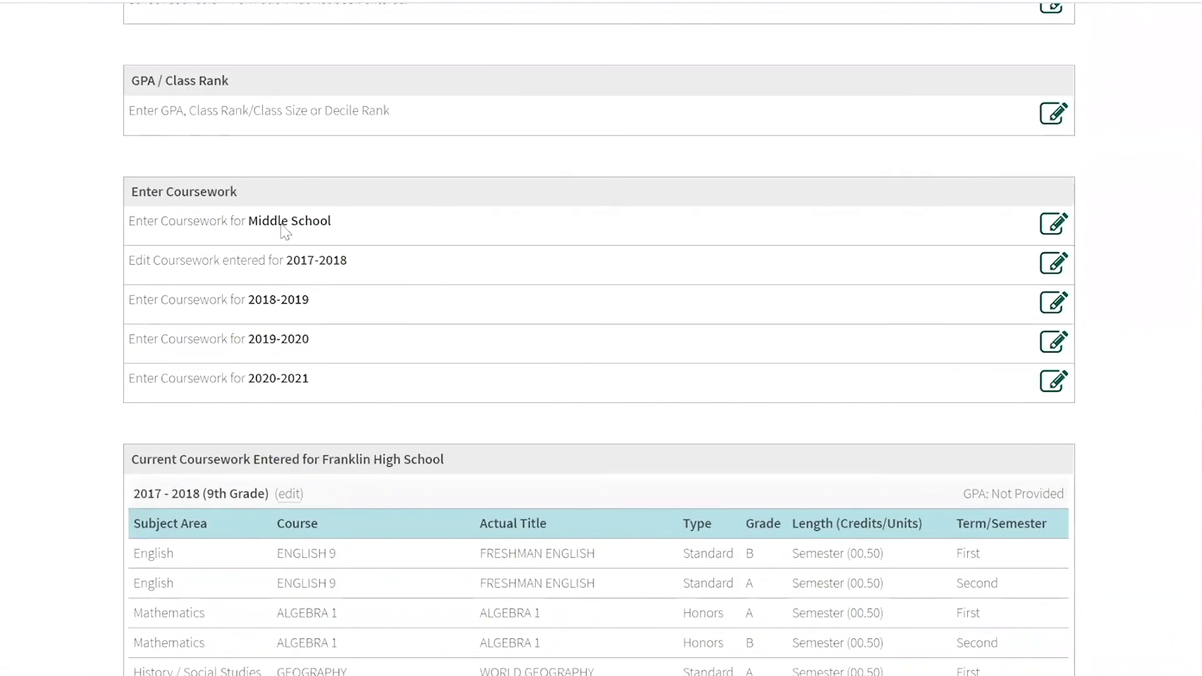
drag(333, 225, 254, 214)
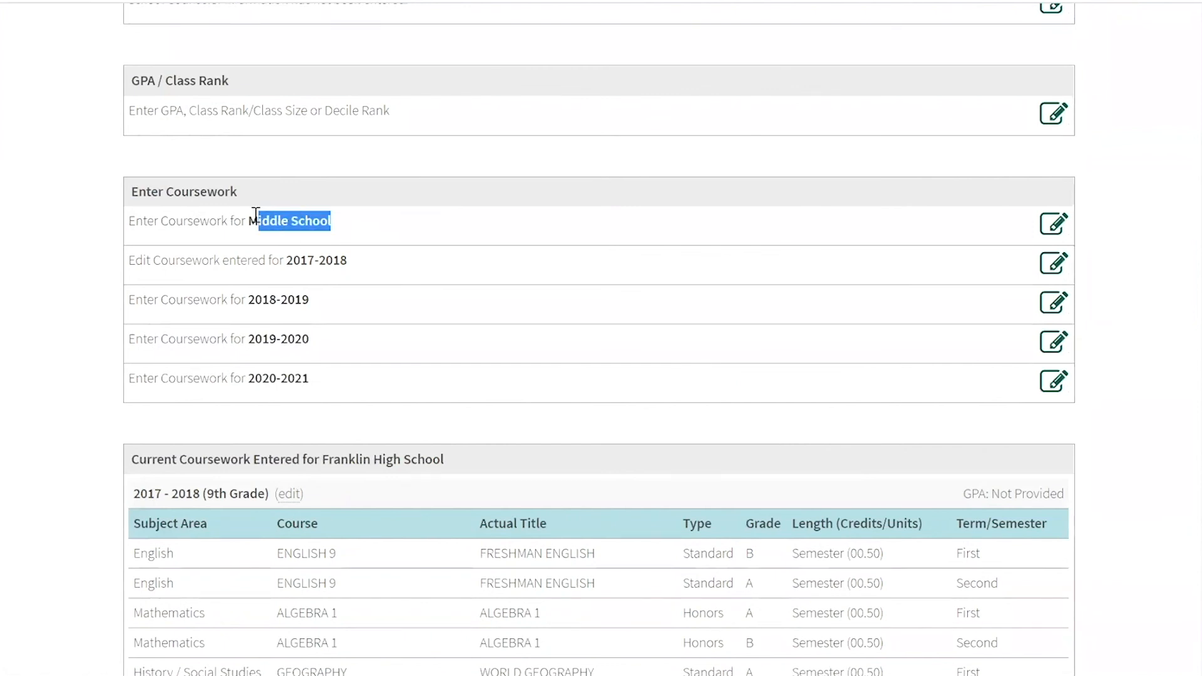
click(220, 299)
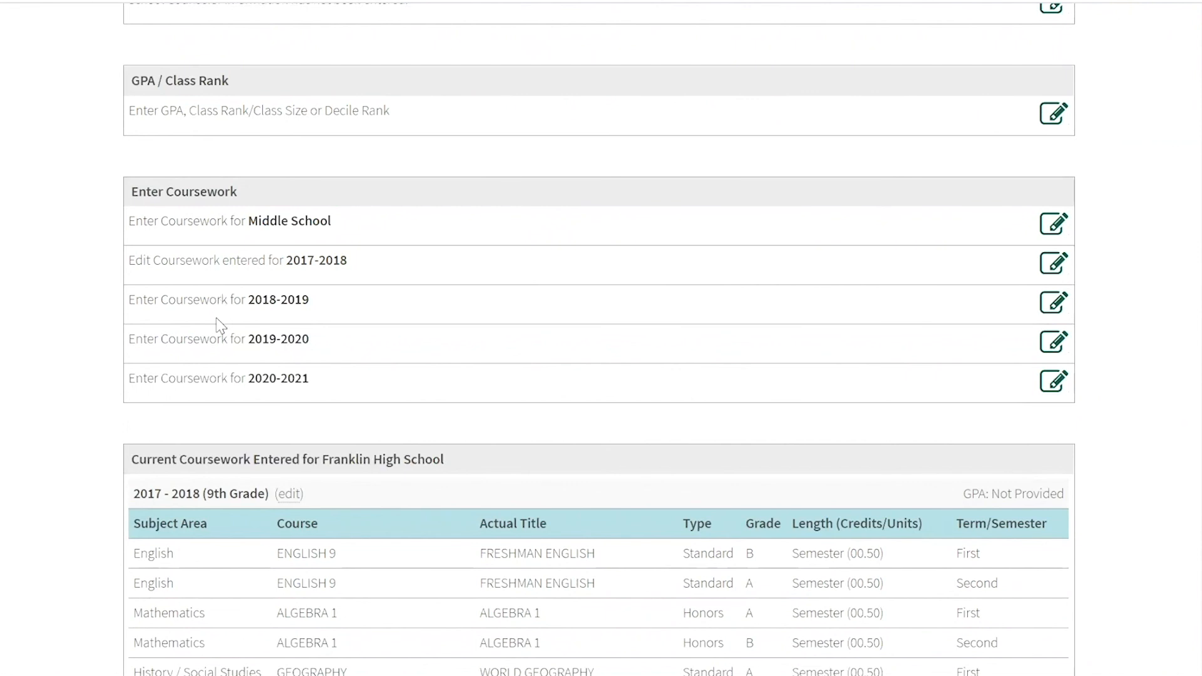
scroll(269, 345, up, 1)
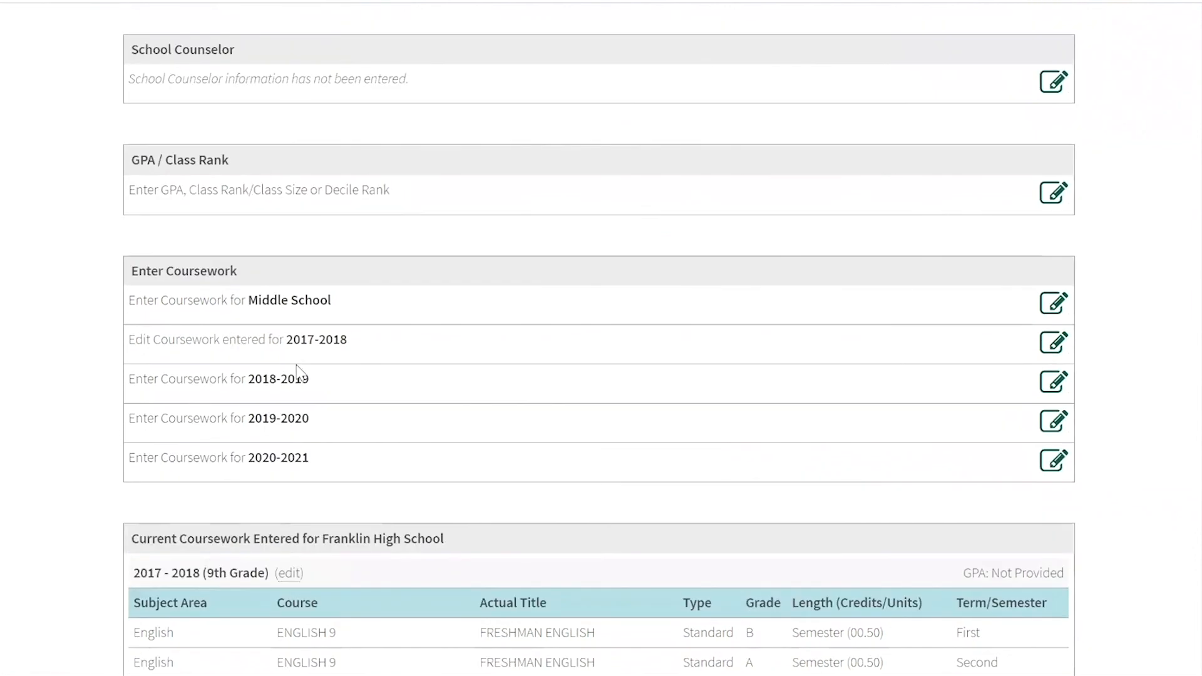
scroll(732, 313, up, 1)
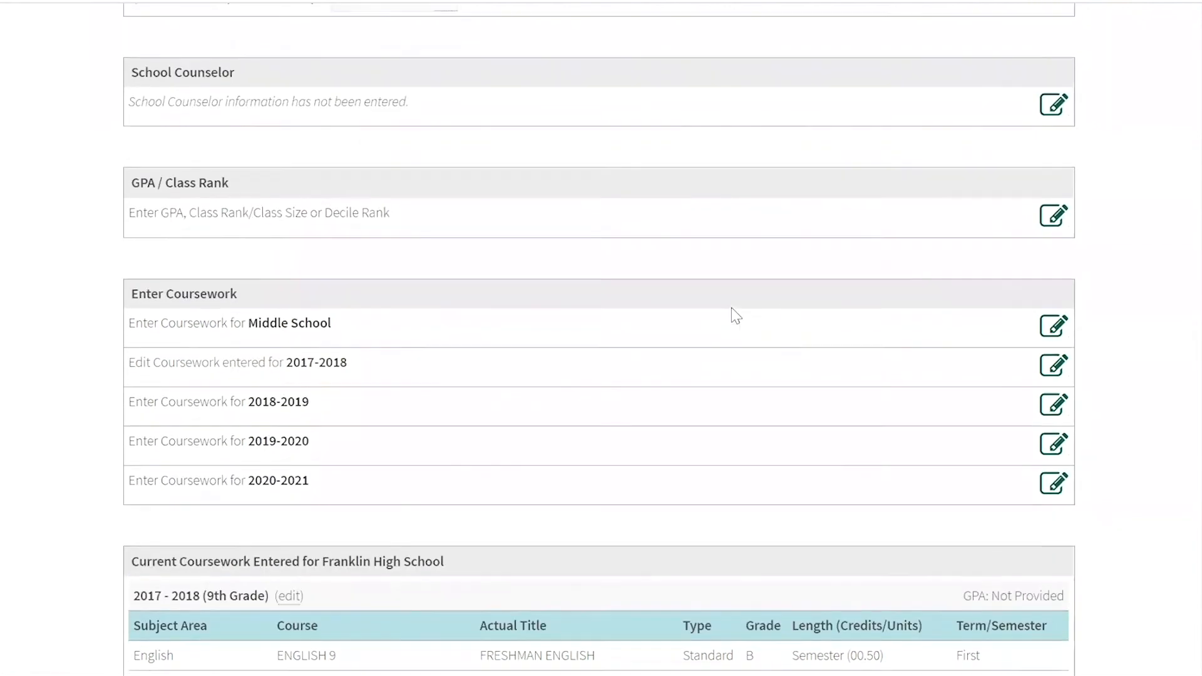
scroll(731, 307, up, 3)
scroll(731, 307, down, 3)
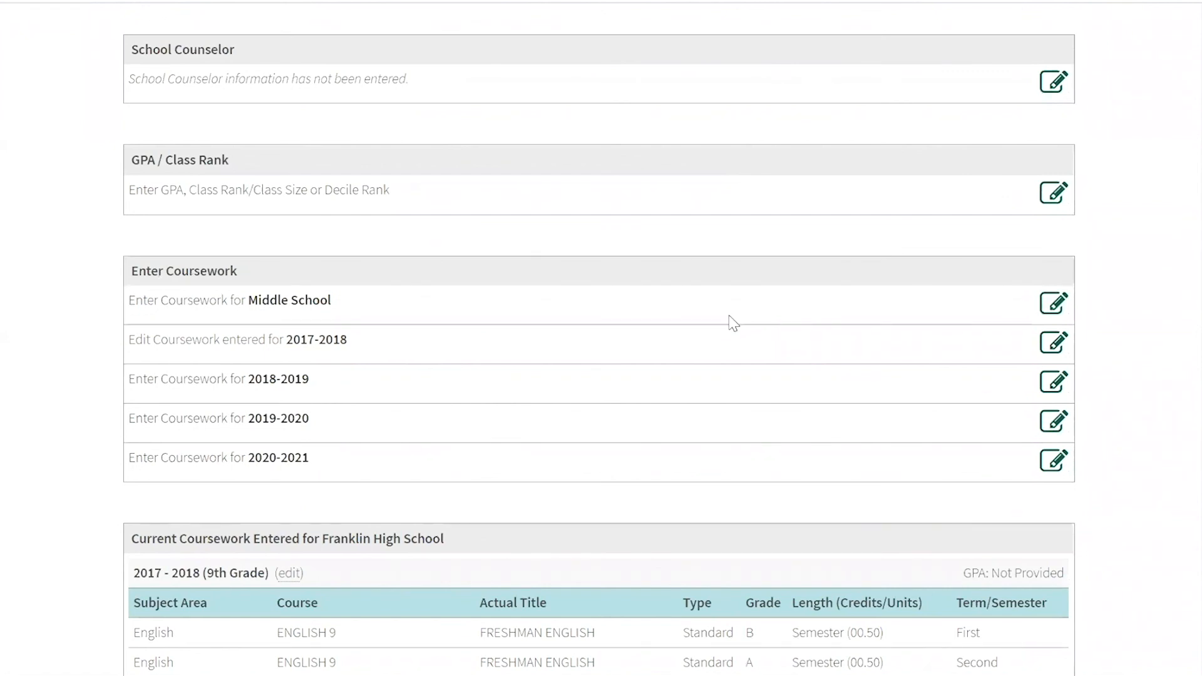
scroll(732, 322, down, 3)
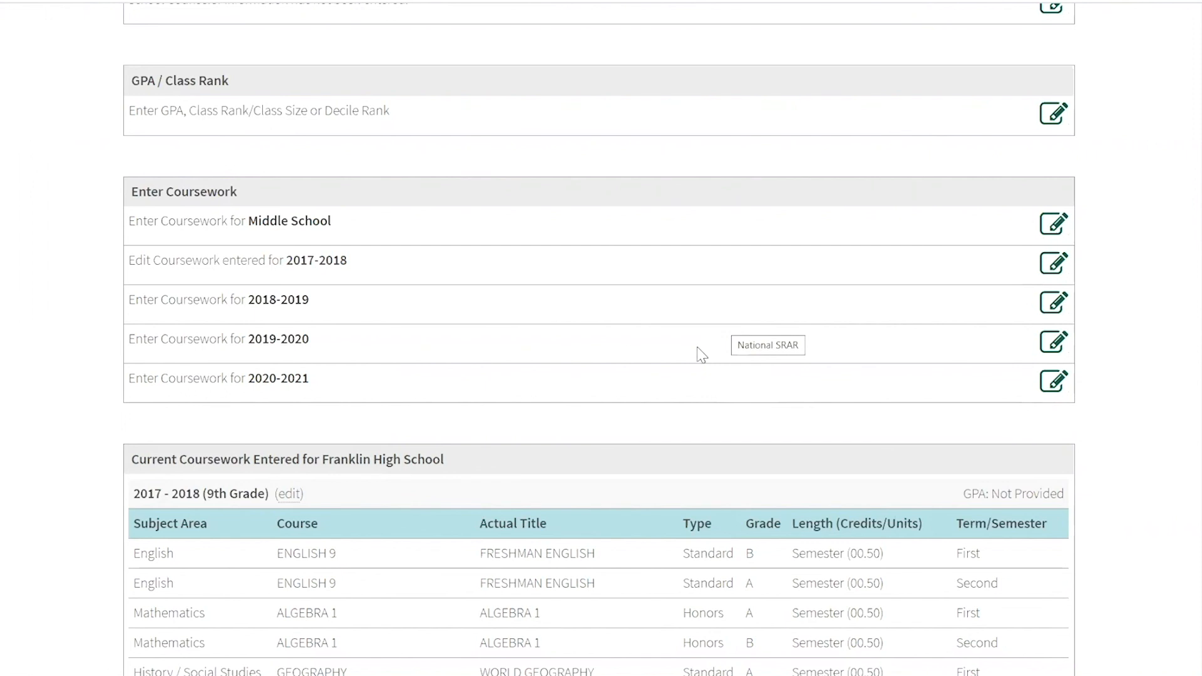
scroll(697, 353, down, 4)
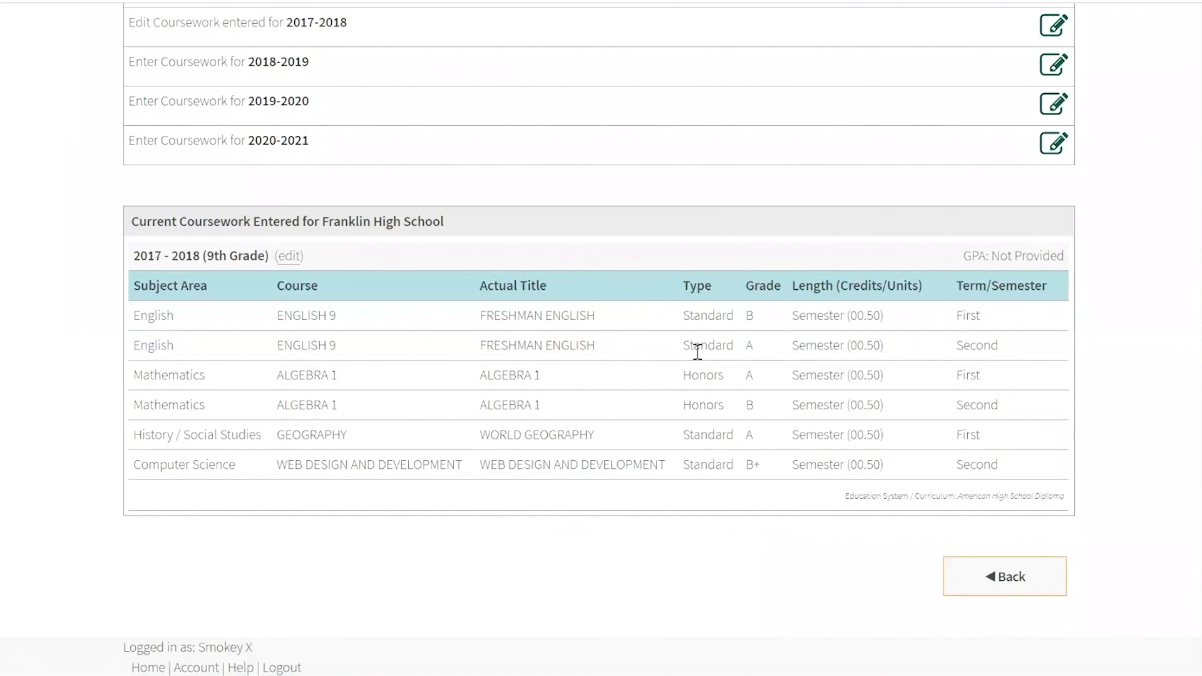
scroll(698, 352, down, 2)
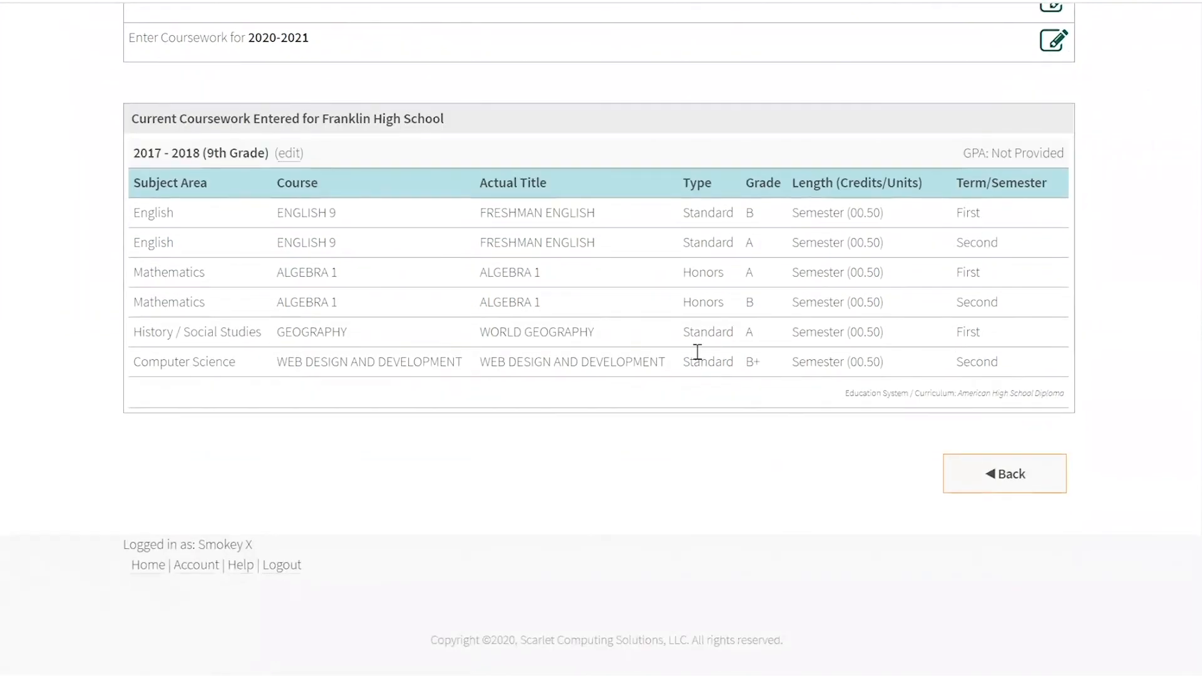
click(967, 455)
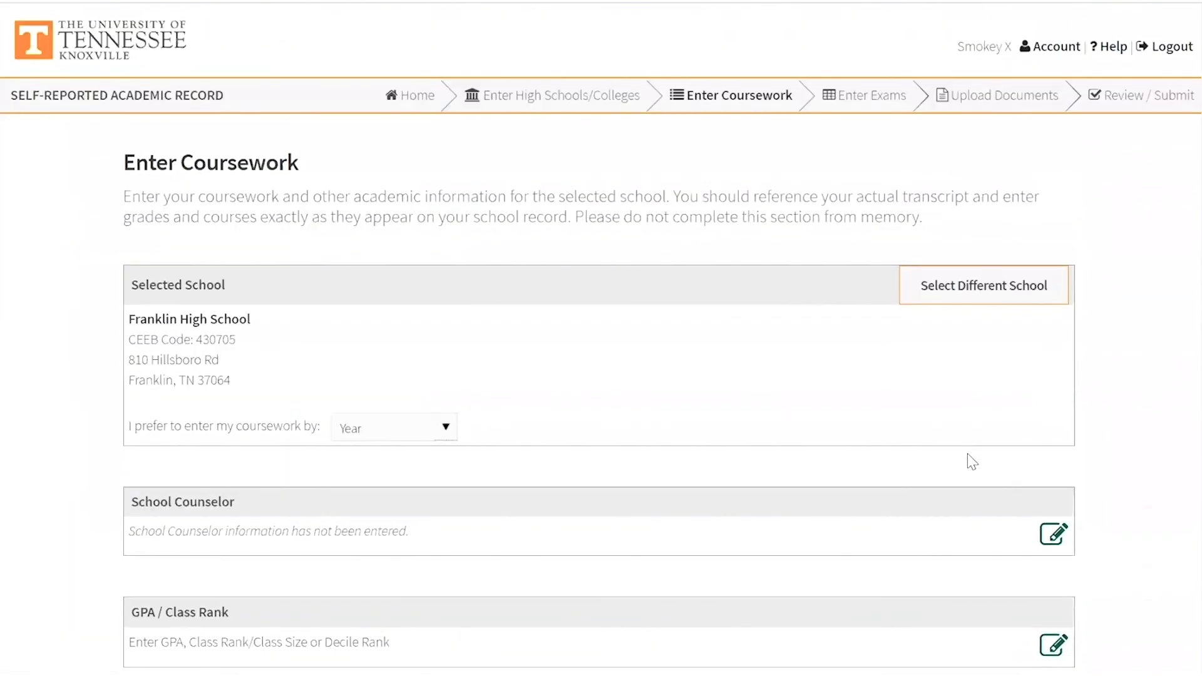